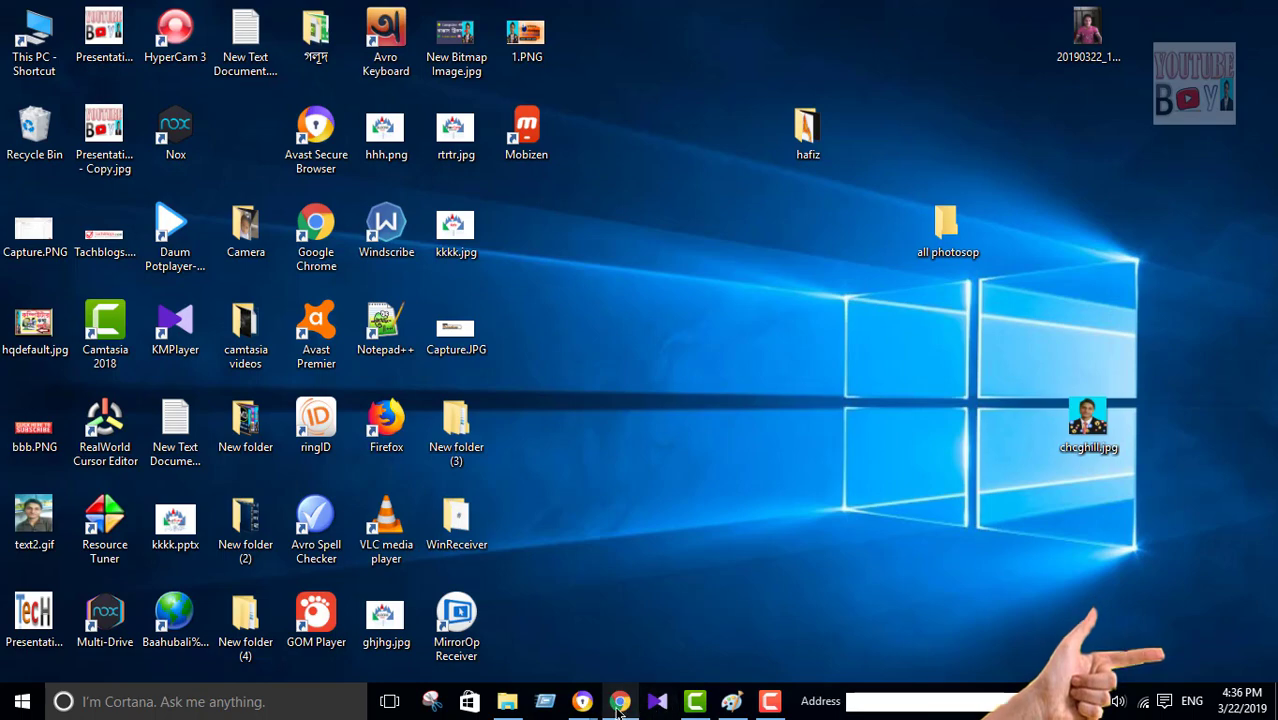
- Switch to Chrome and open the image-to-ICO converter on the Online-Convert site
{"action": "left_click", "coordinate": [619, 703]}
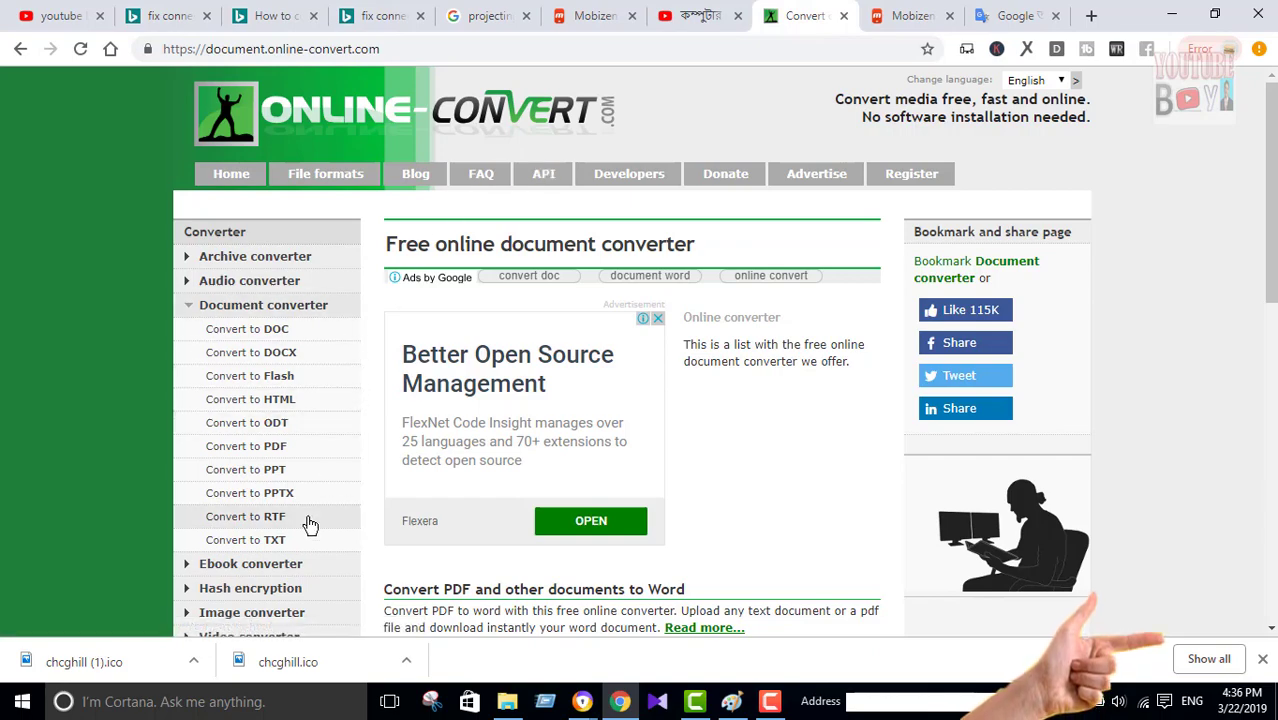
{"action": "scroll", "coordinate": [474, 344], "scroll_direction": "down", "scroll_amount": 1}
{"action": "scroll", "coordinate": [474, 344], "scroll_direction": "down", "scroll_amount": 3}
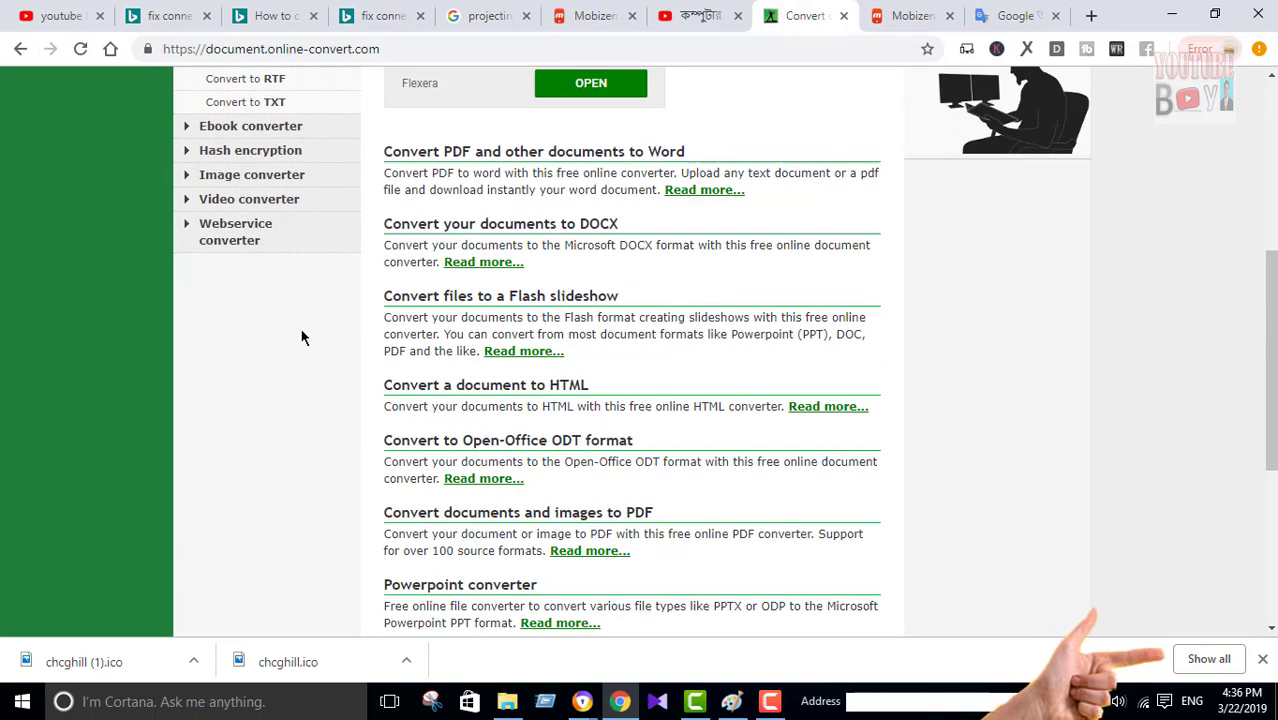
{"action": "scroll", "coordinate": [290, 220], "scroll_direction": "up", "scroll_amount": 2}
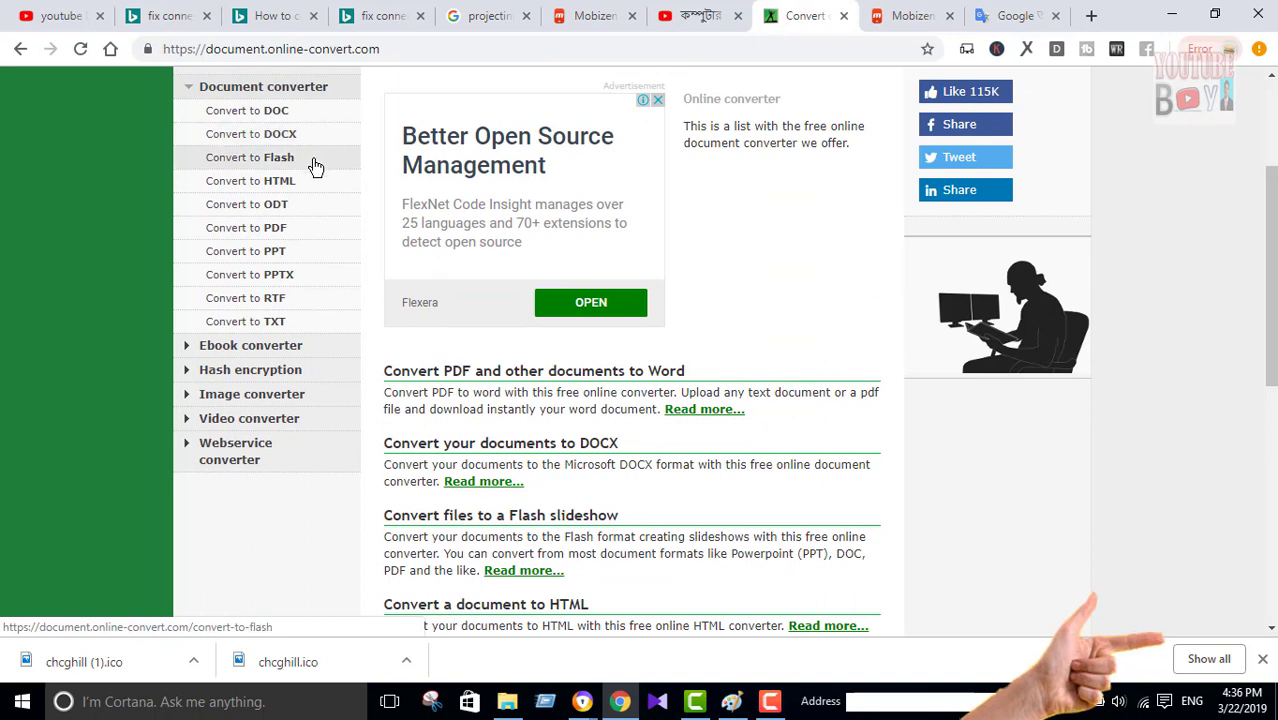
{"action": "scroll", "coordinate": [290, 220], "scroll_direction": "down", "scroll_amount": 2}
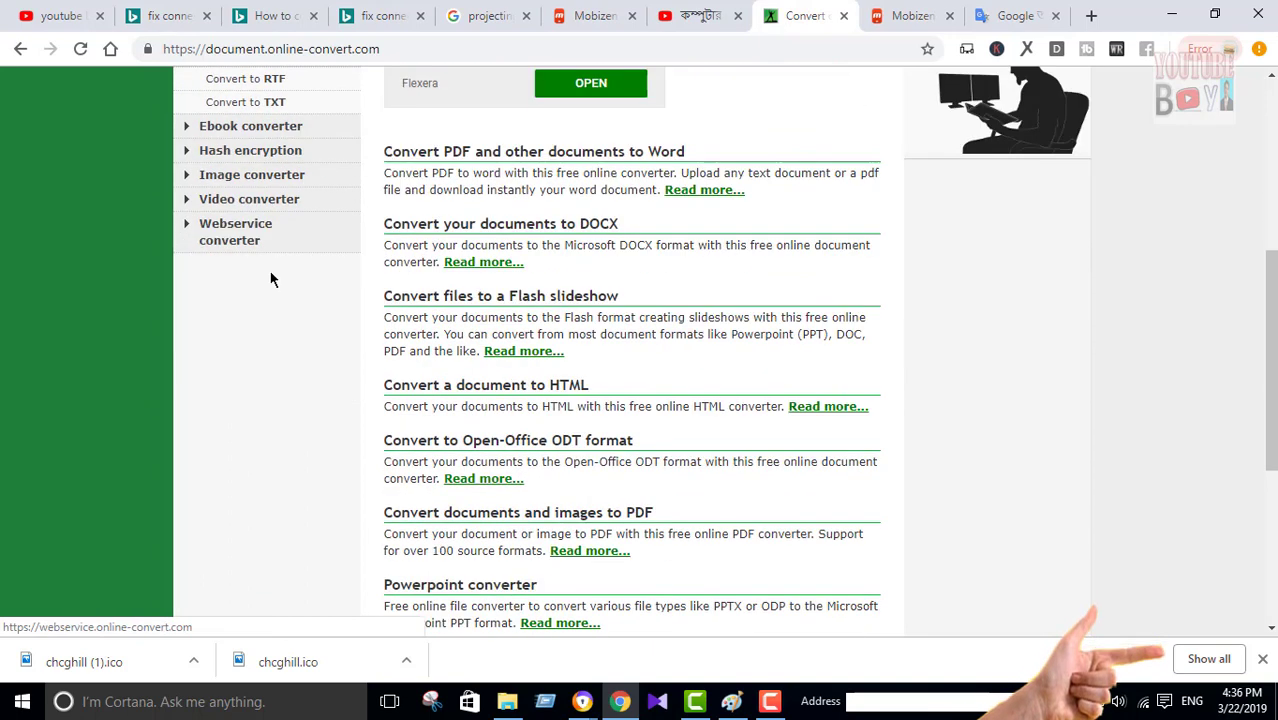
{"action": "left_click", "coordinate": [204, 180]}
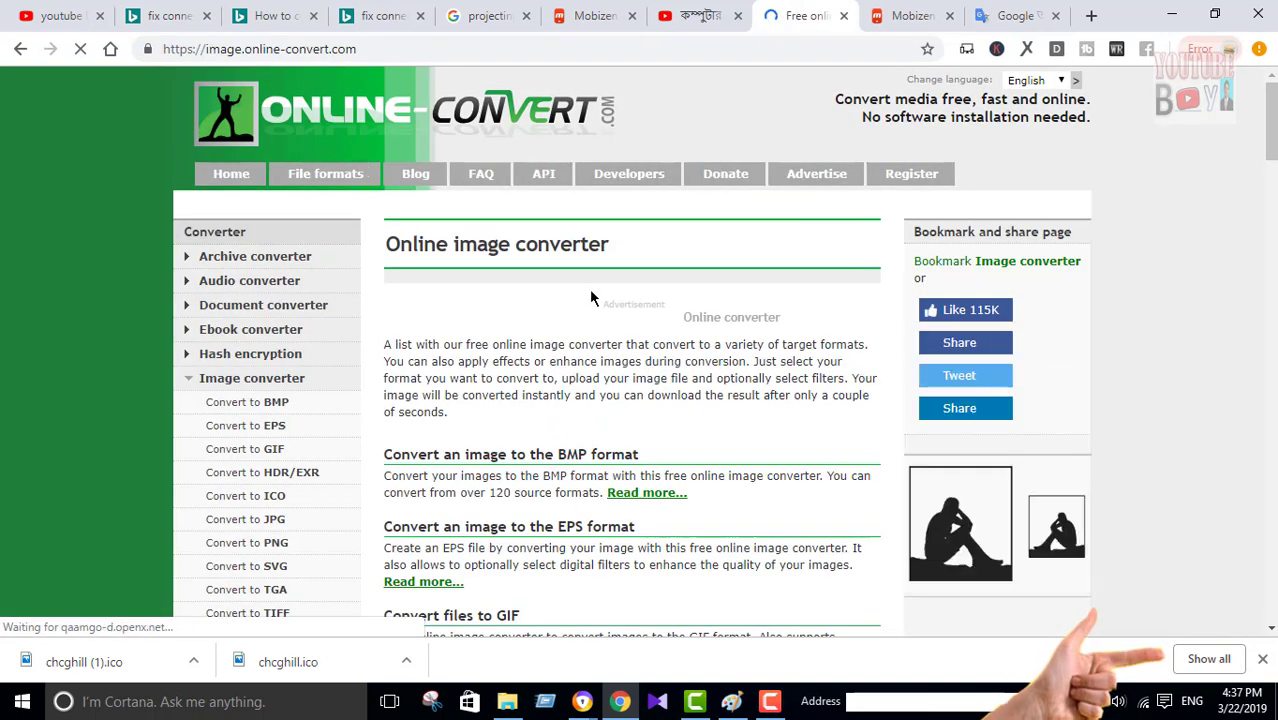
{"action": "scroll", "coordinate": [590, 297], "scroll_direction": "down", "scroll_amount": 3}
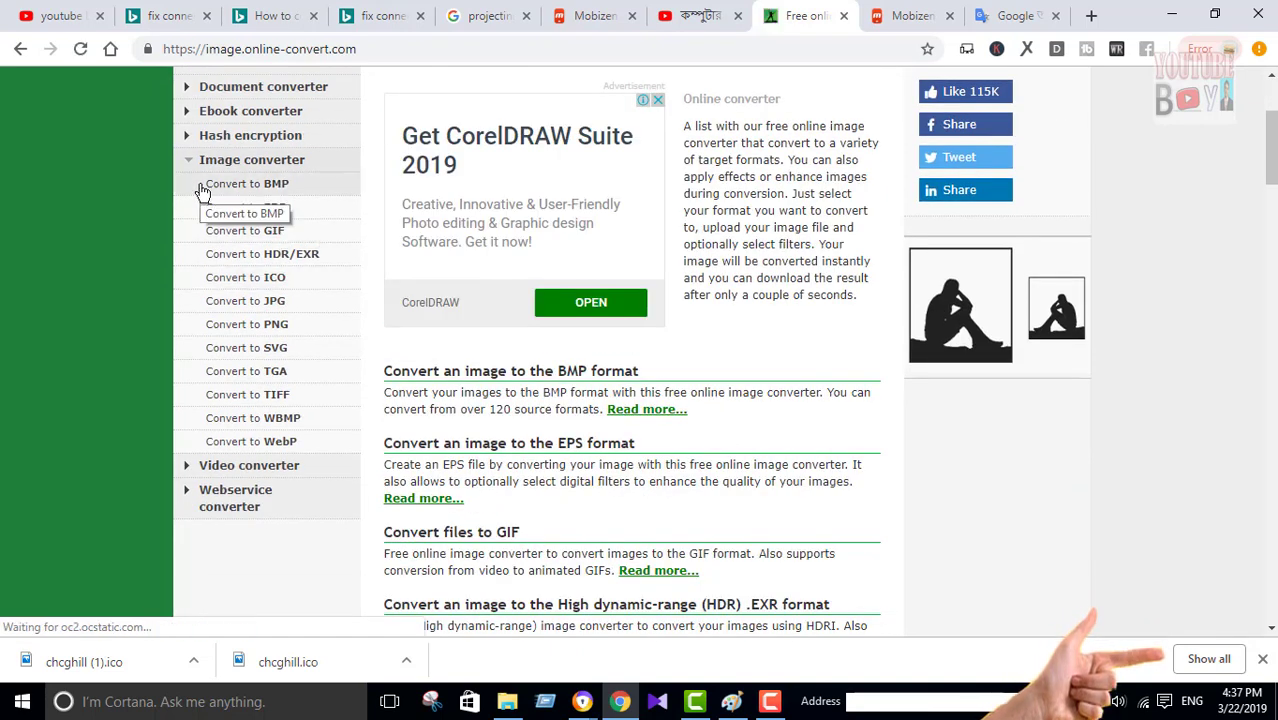
{"action": "left_click", "coordinate": [240, 280]}
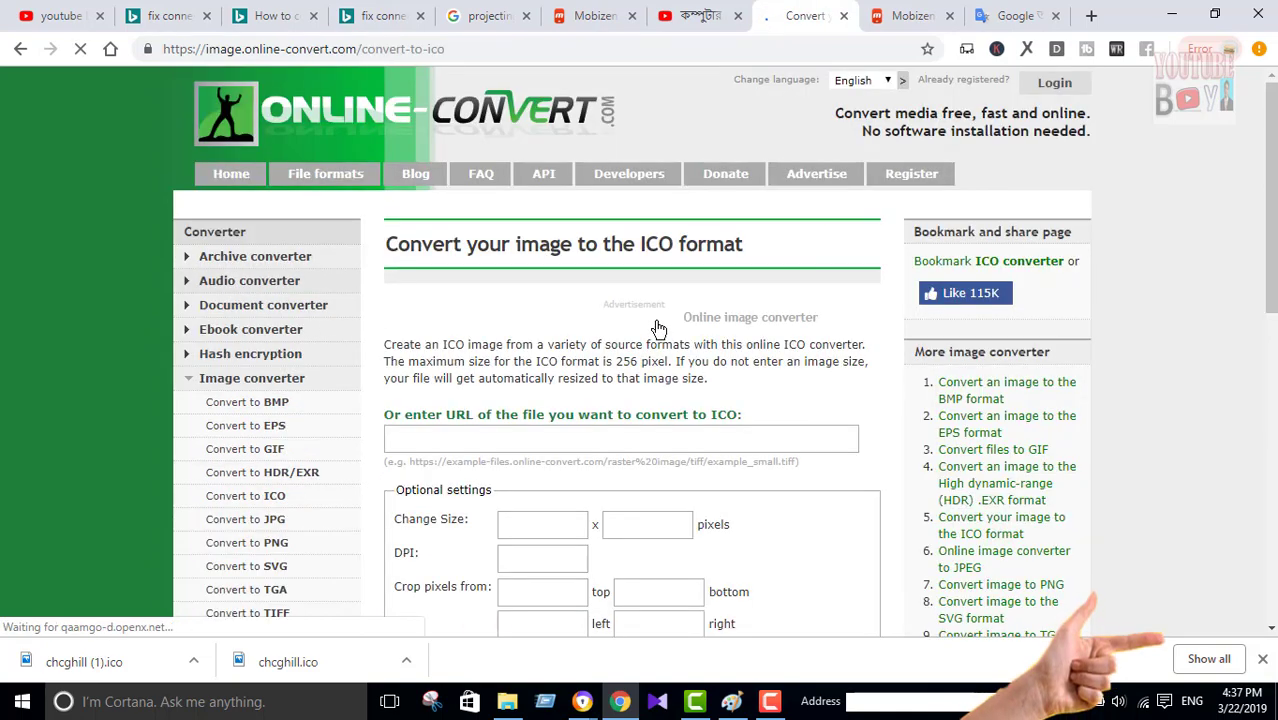
- Upload chcghill.jpg from the Desktop folder and start its conversion to ICO
{"action": "scroll", "coordinate": [559, 337], "scroll_direction": "down", "scroll_amount": 3}
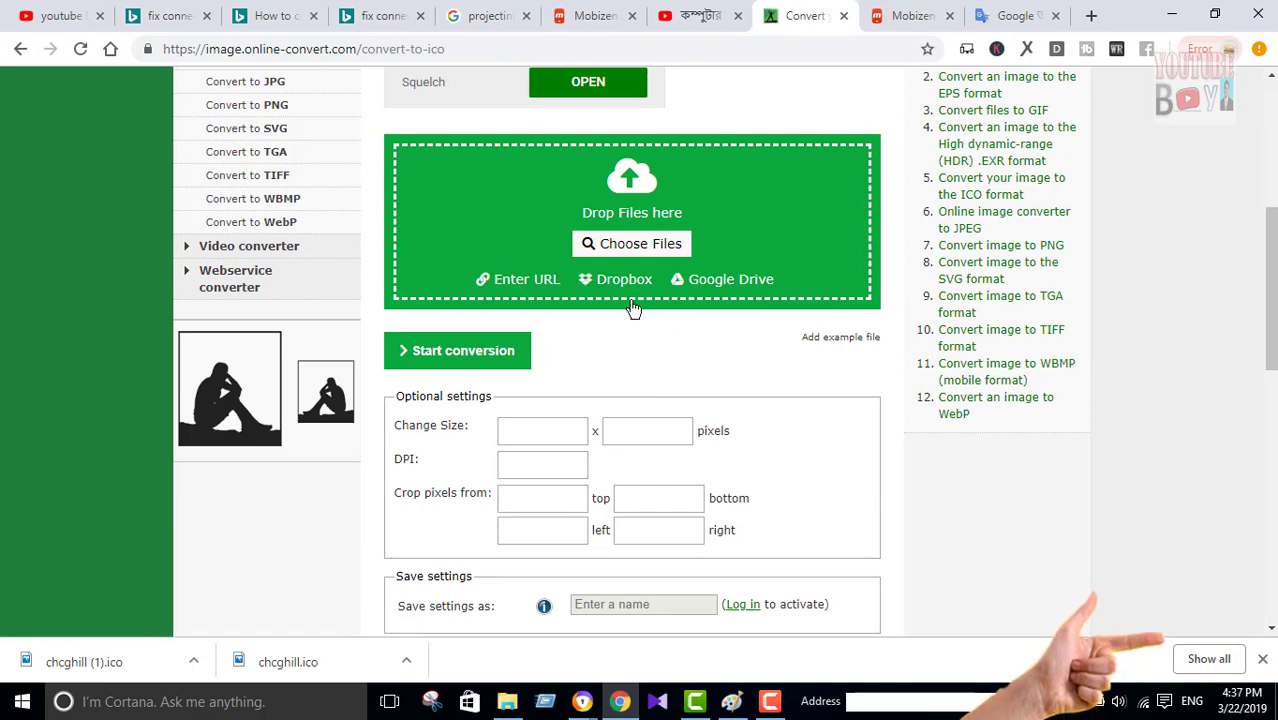
{"action": "left_click", "coordinate": [645, 246]}
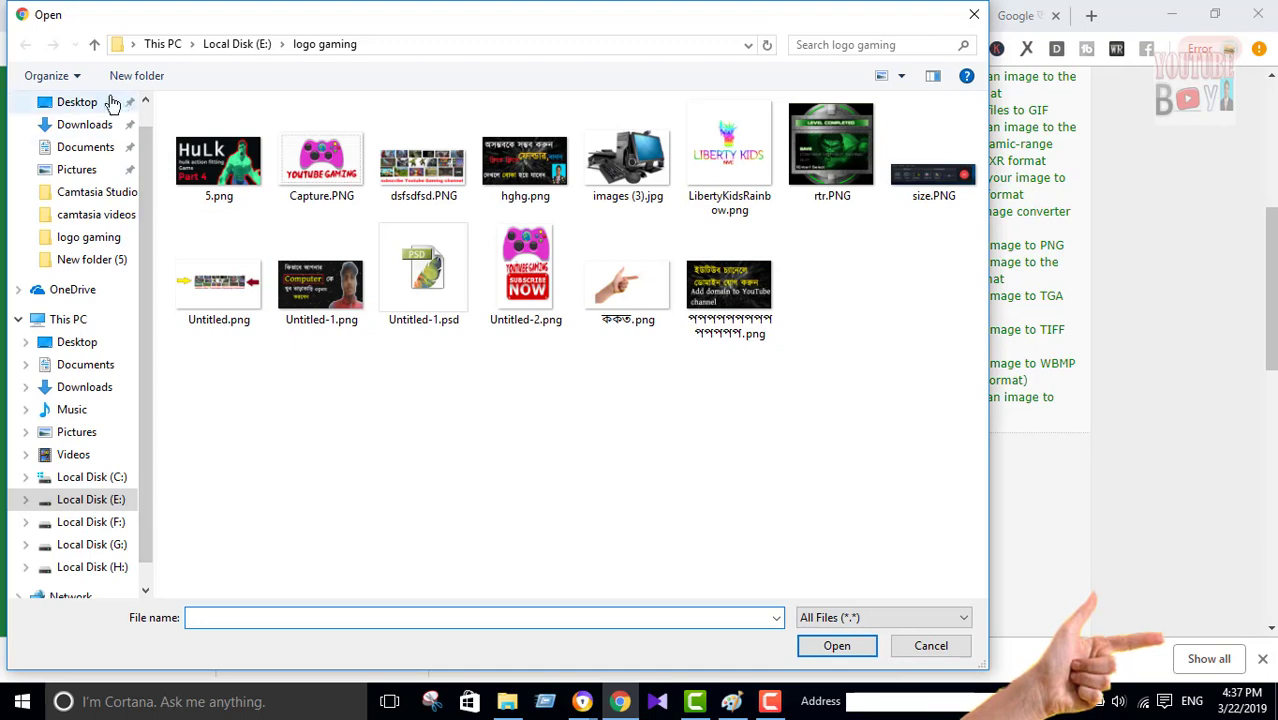
{"action": "left_click", "coordinate": [78, 102]}
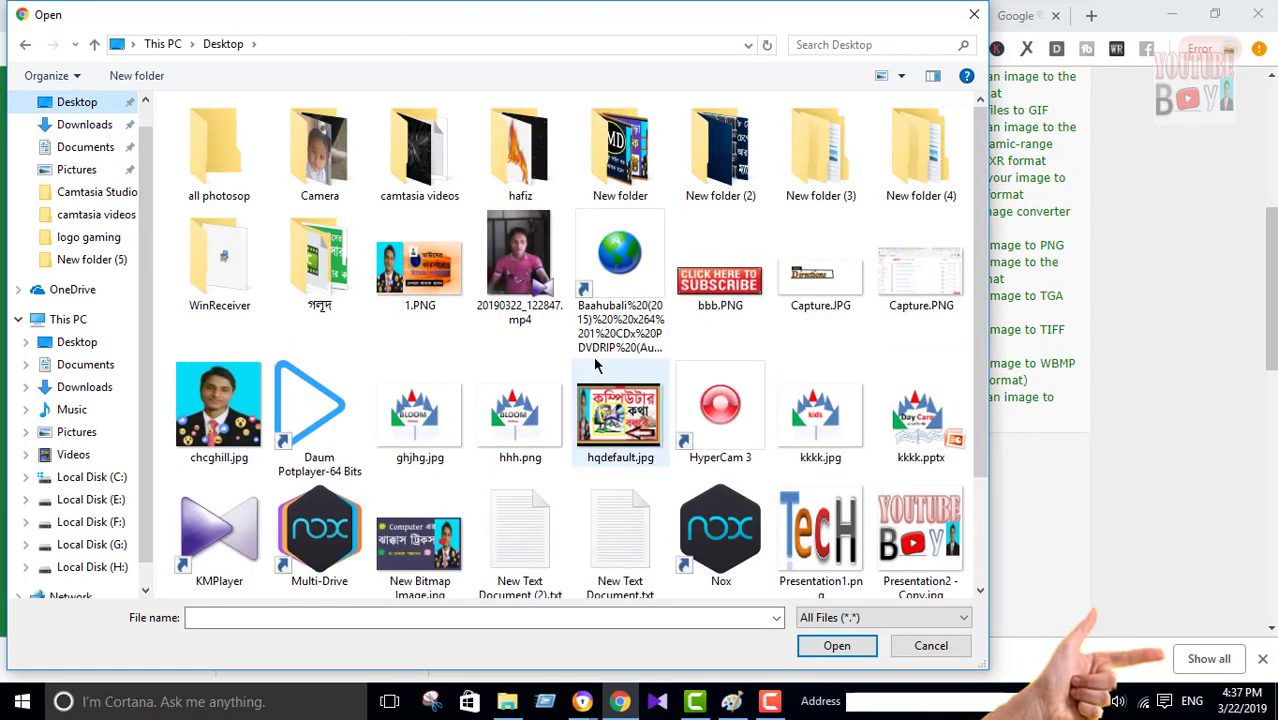
{"action": "left_click", "coordinate": [220, 412]}
{"action": "left_click", "coordinate": [835, 646]}
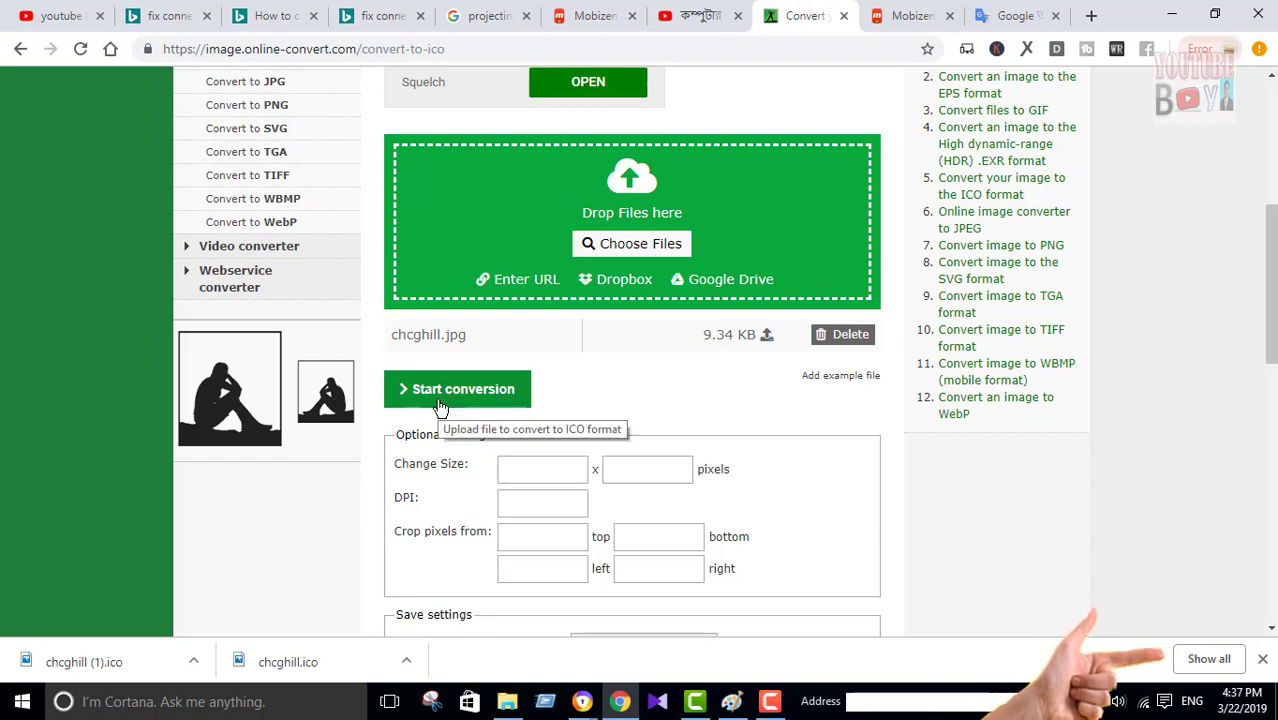
{"action": "left_click", "coordinate": [459, 396]}
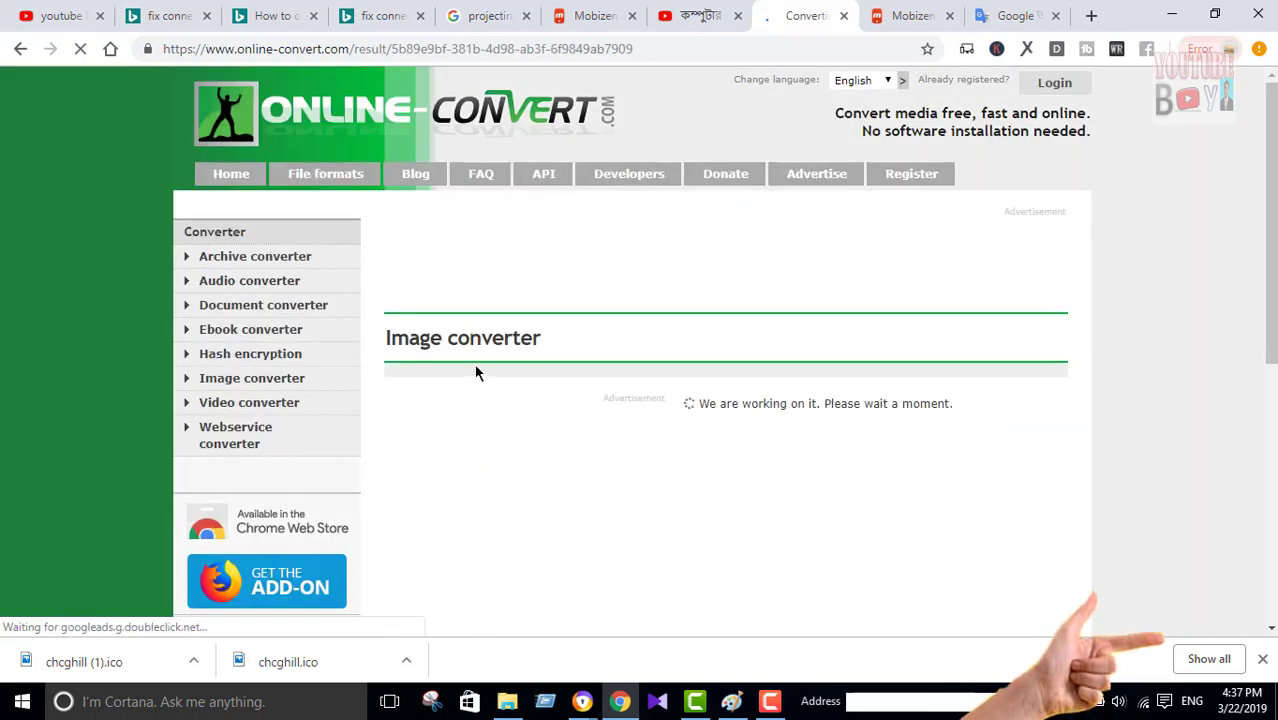
- Download the converted chcghill.ico file, then dismiss the downloads bar and minimize the browser
{"action": "scroll", "coordinate": [654, 346], "scroll_direction": "down", "scroll_amount": 5}
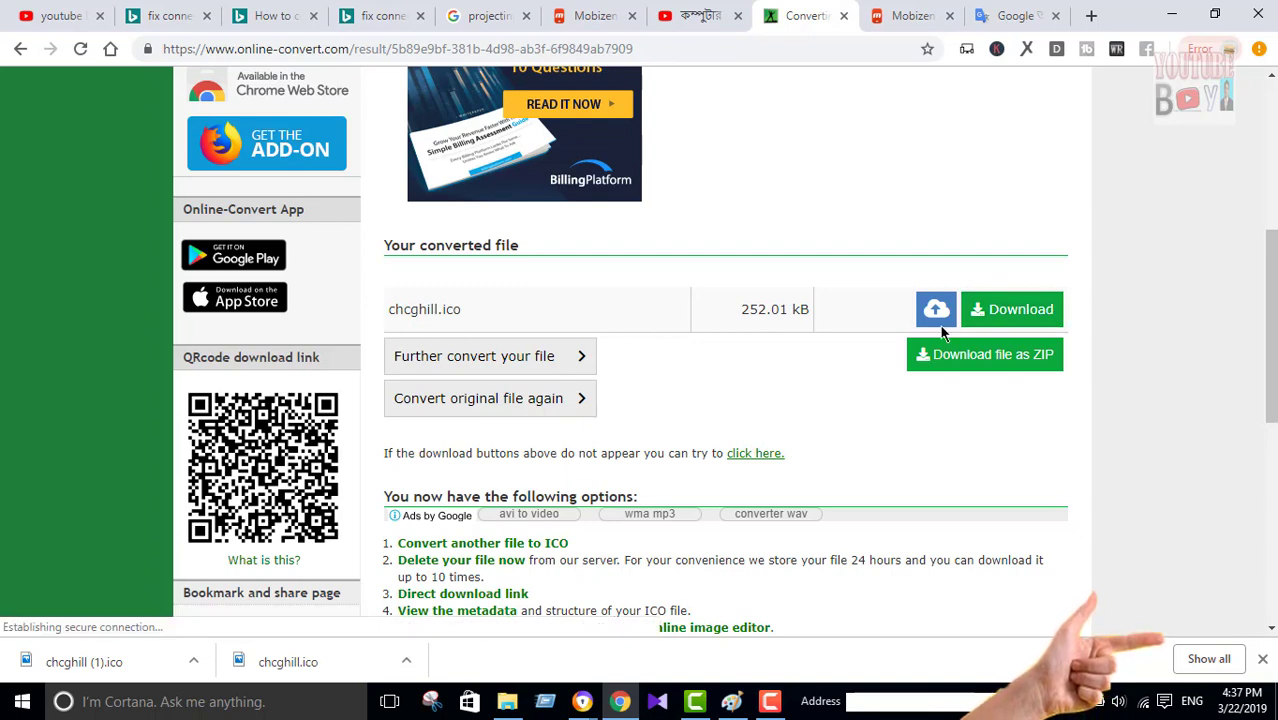
{"action": "left_click", "coordinate": [1028, 322]}
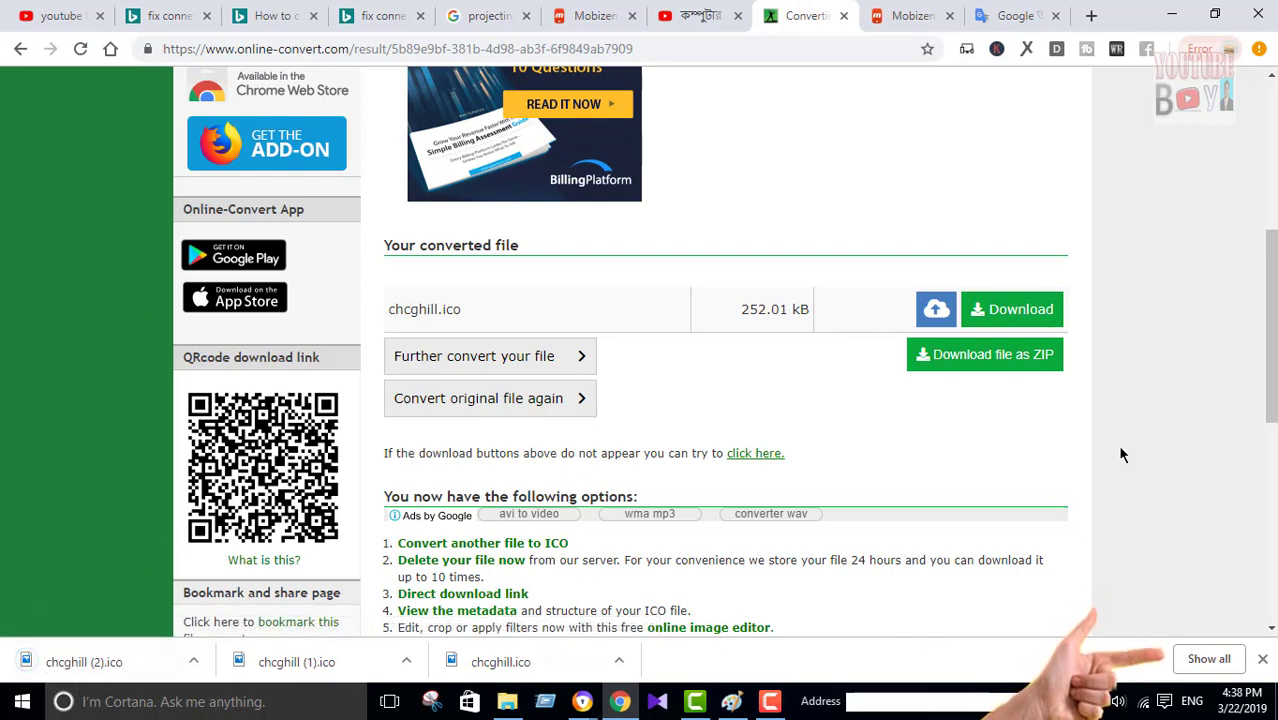
{"action": "left_click", "coordinate": [1262, 662]}
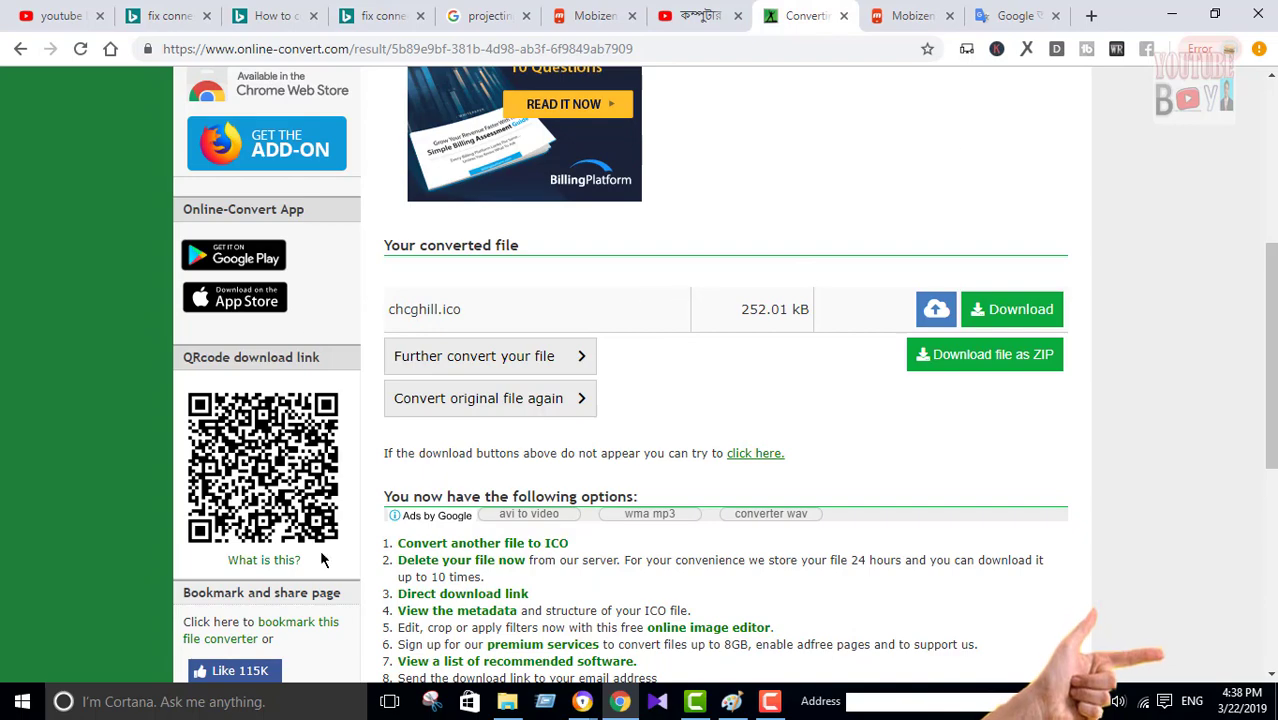
{"action": "left_click", "coordinate": [1172, 14]}
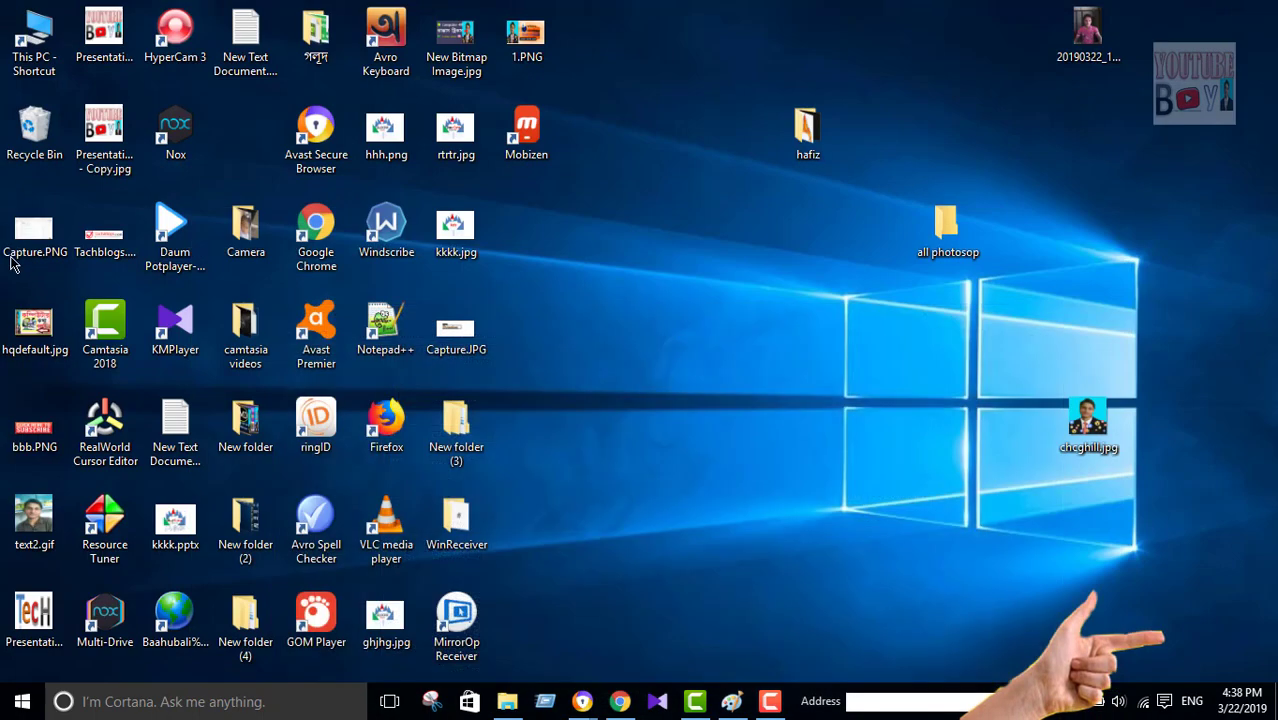
- Delete the older icon files chcghill (1).ico and chcghill.ico from the Downloads folder
{"action": "double_click", "coordinate": [17, 60]}
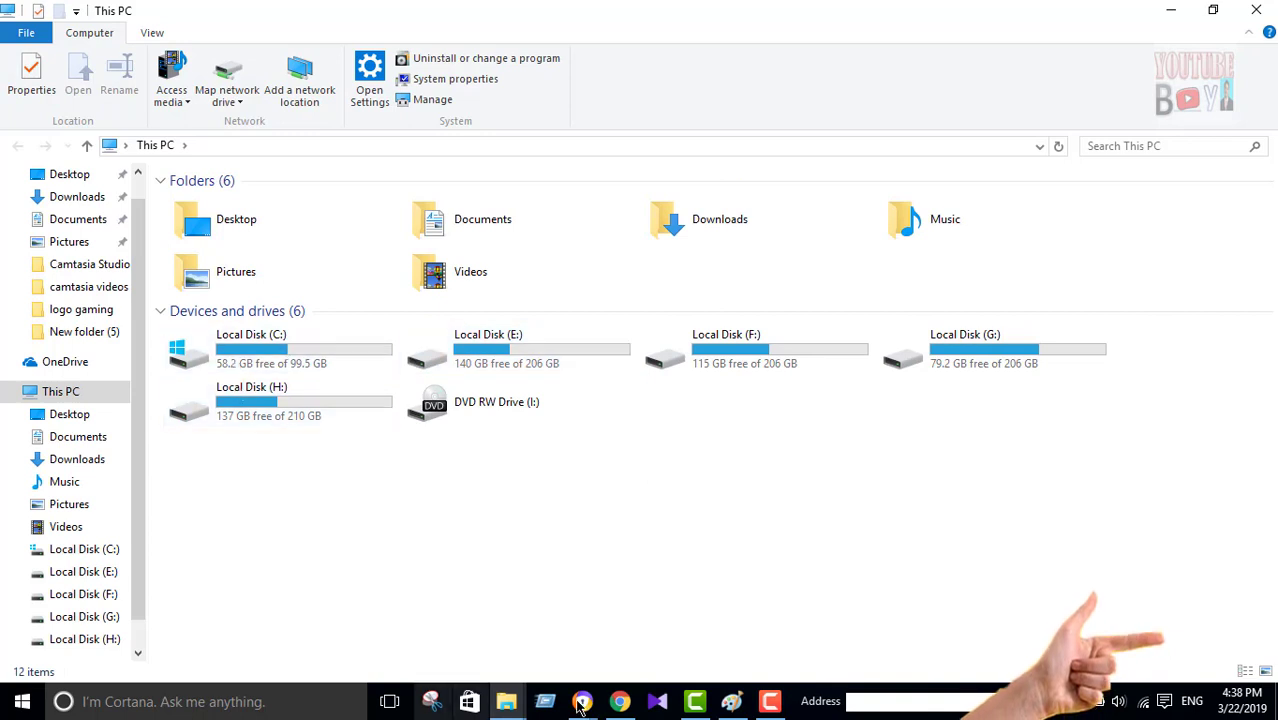
{"action": "left_click", "coordinate": [70, 200]}
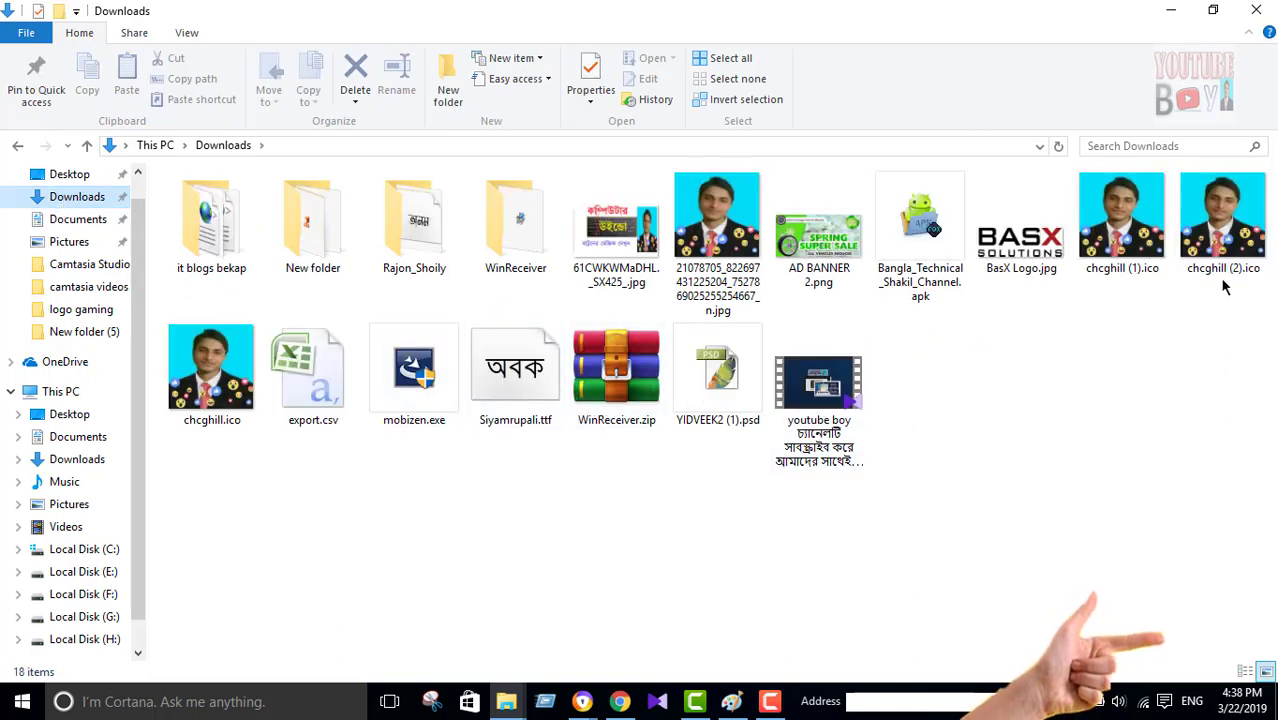
{"action": "mouse_move", "coordinate": [1245, 268]}
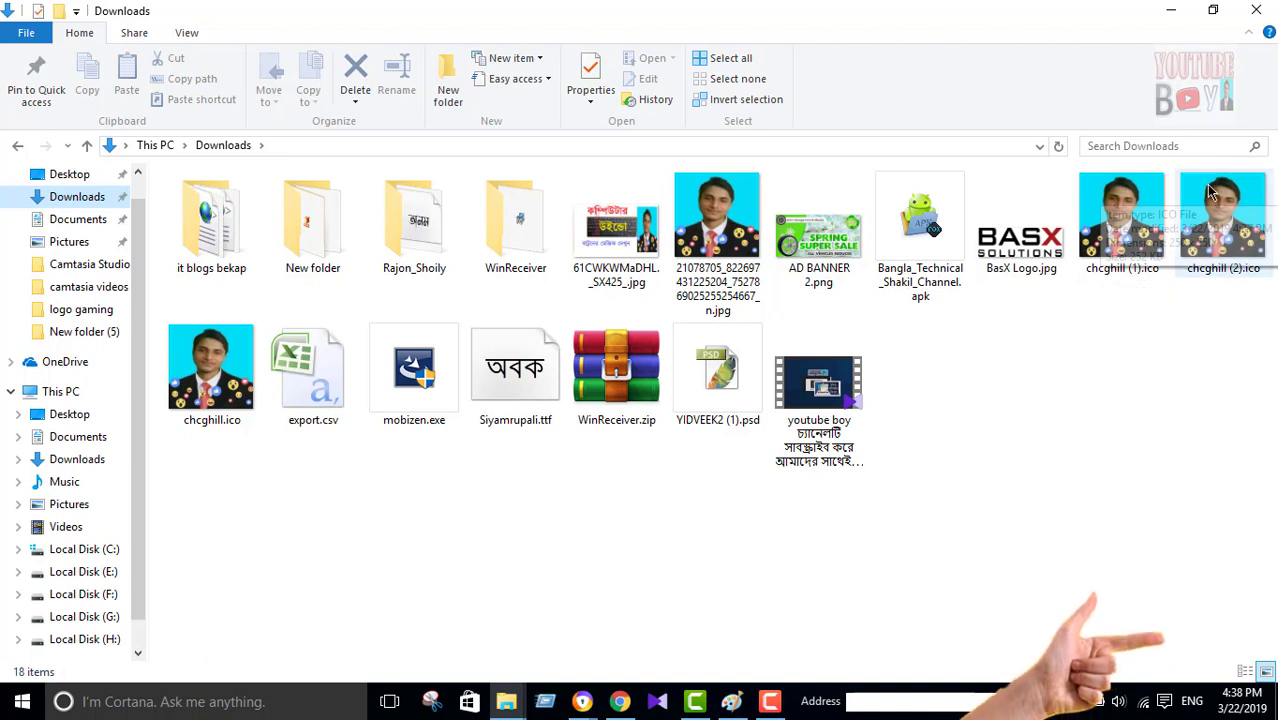
{"action": "left_click", "coordinate": [1128, 240]}
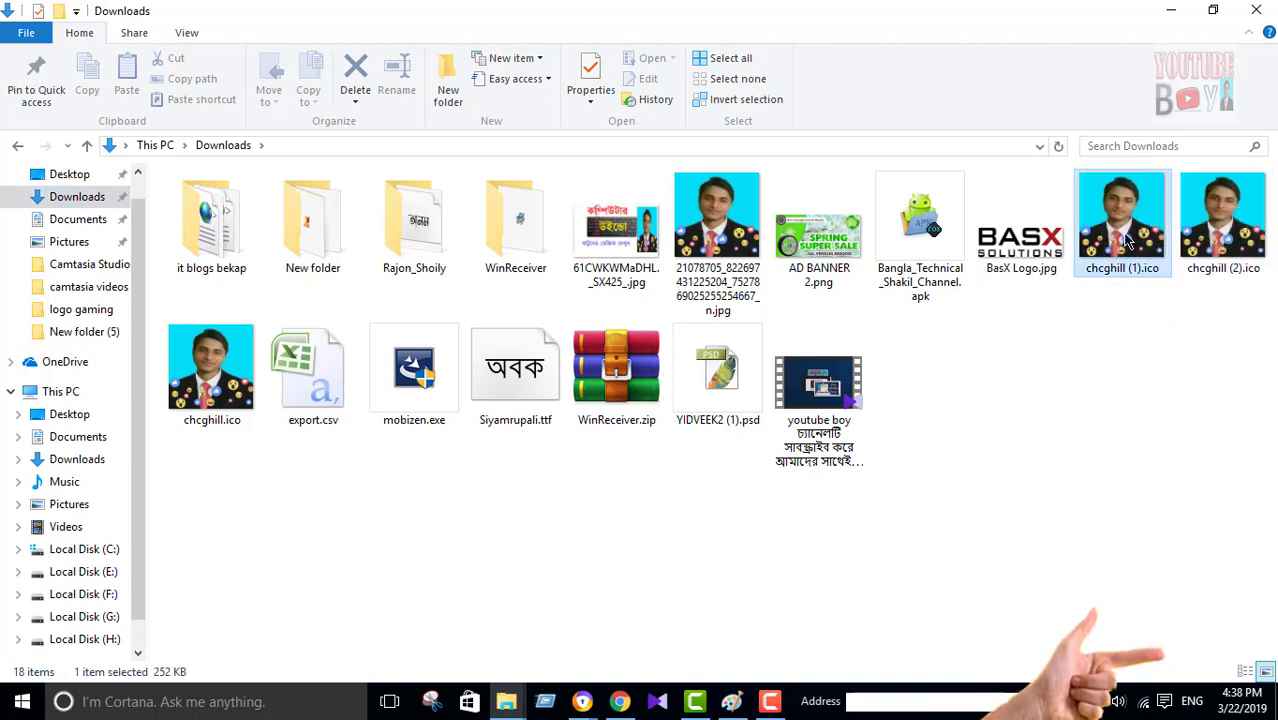
{"action": "key", "text": "Delete"}
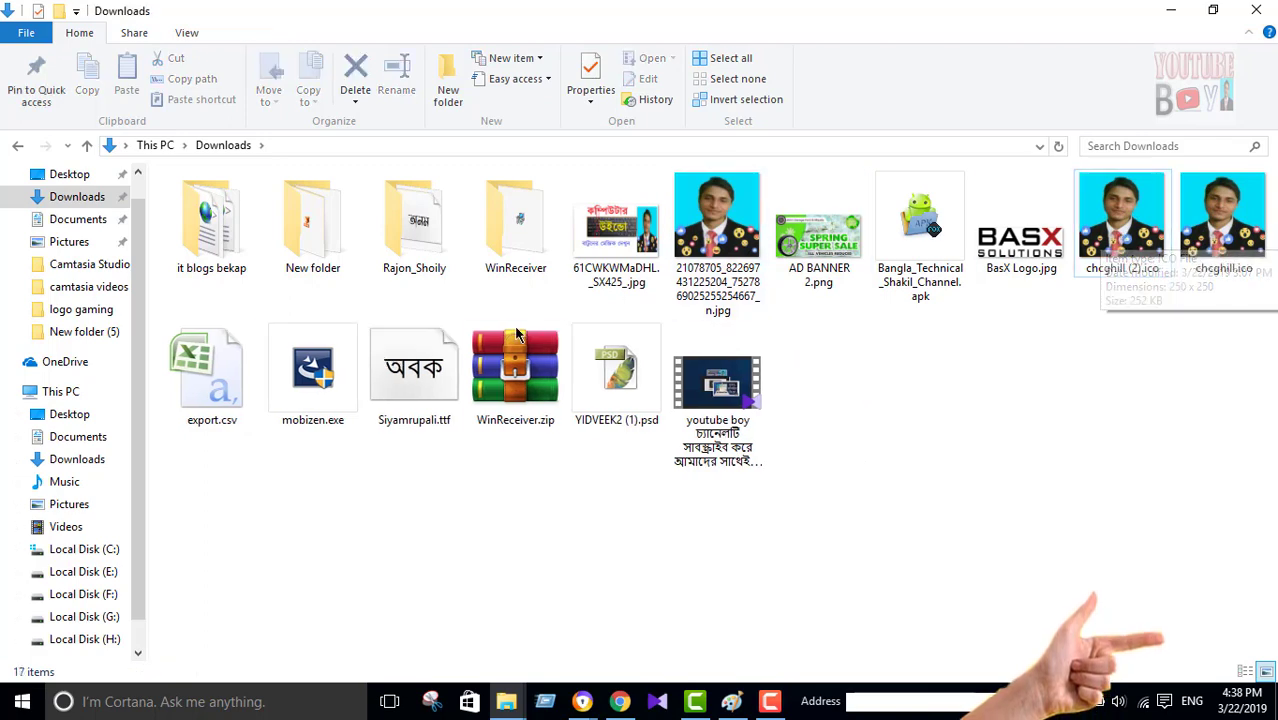
{"action": "key", "text": "Right"}
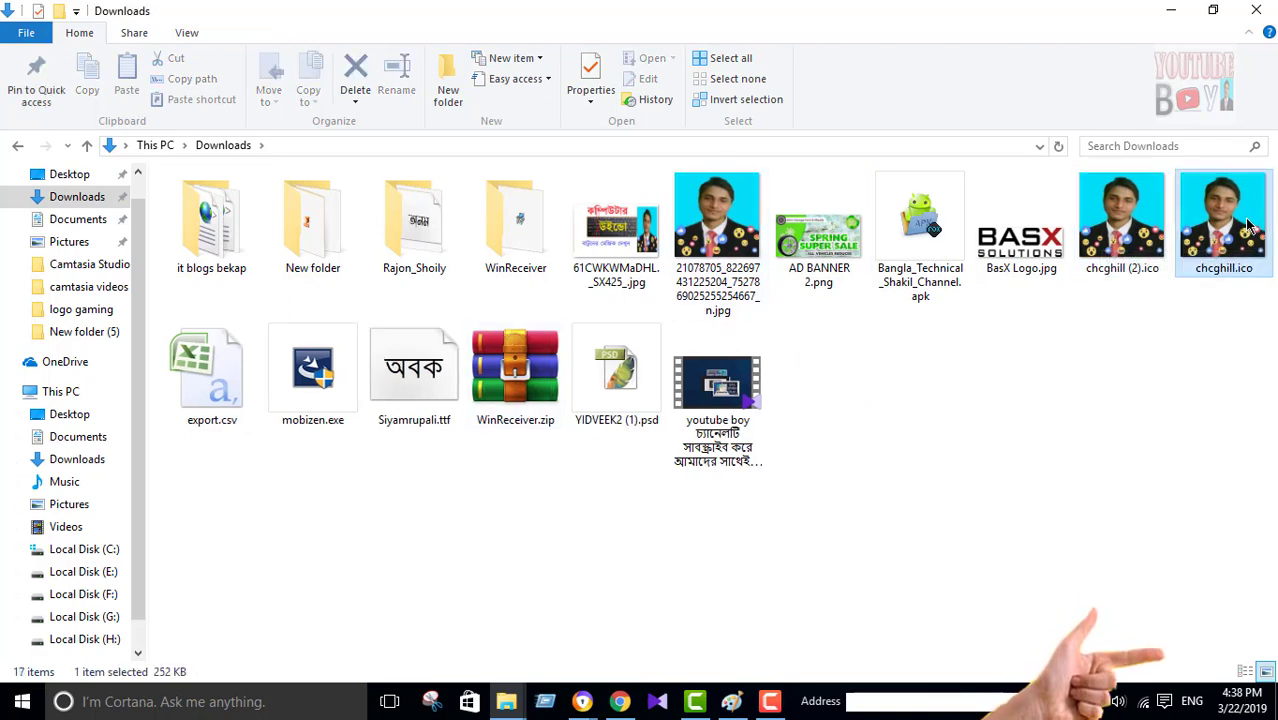
{"action": "key", "text": "Delete"}
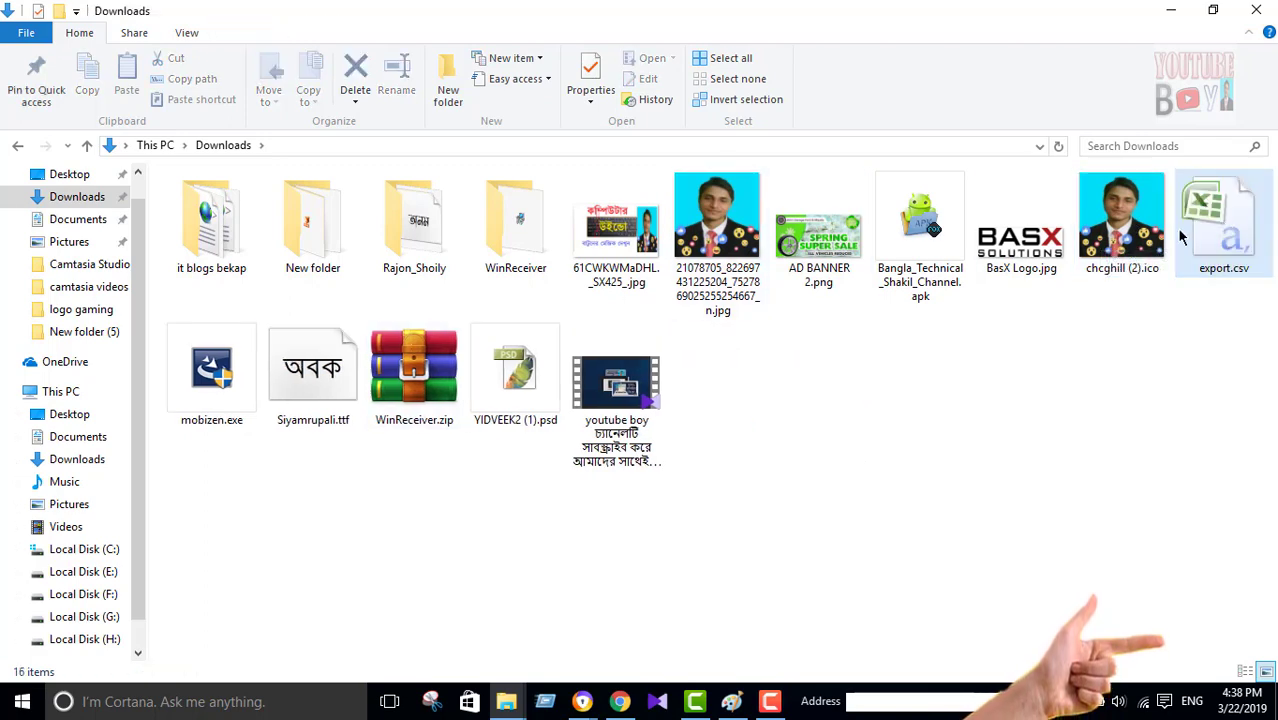
- Copy chcghill (2).ico from the Downloads folder and paste it onto the desktop
{"action": "right_click", "coordinate": [1113, 204]}
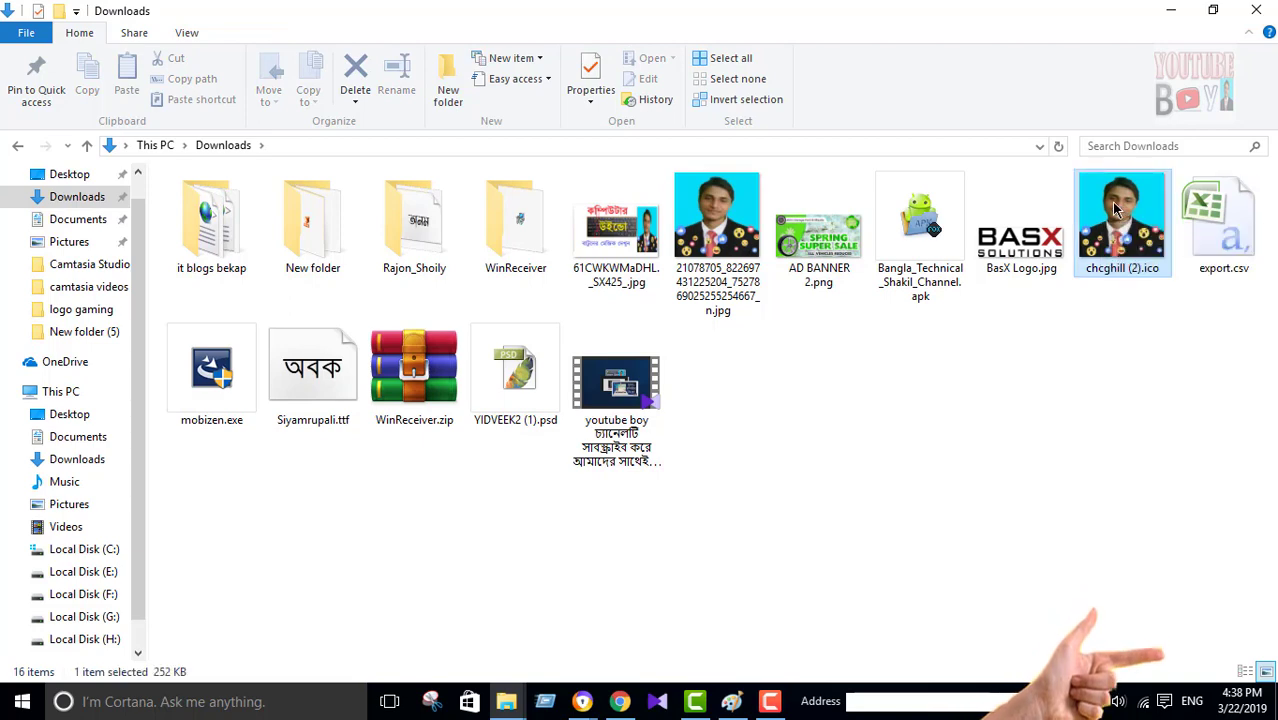
{"action": "left_click", "coordinate": [1021, 572]}
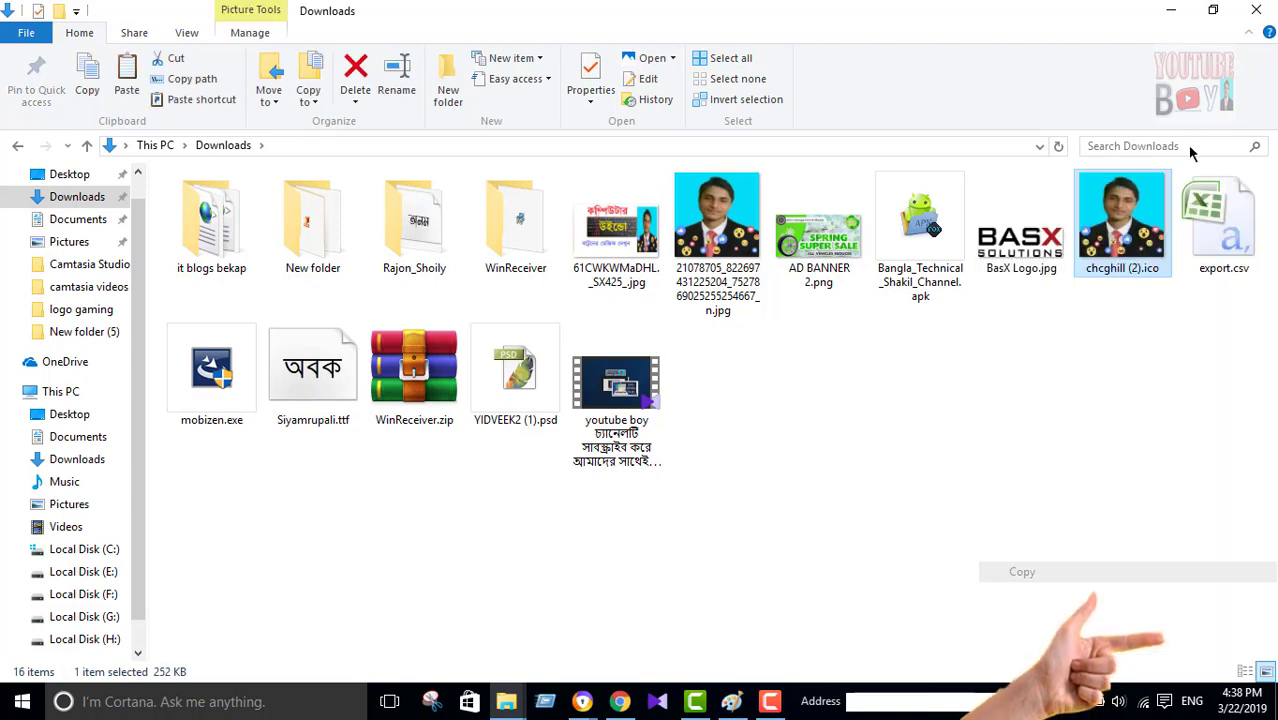
{"action": "left_click", "coordinate": [1171, 10]}
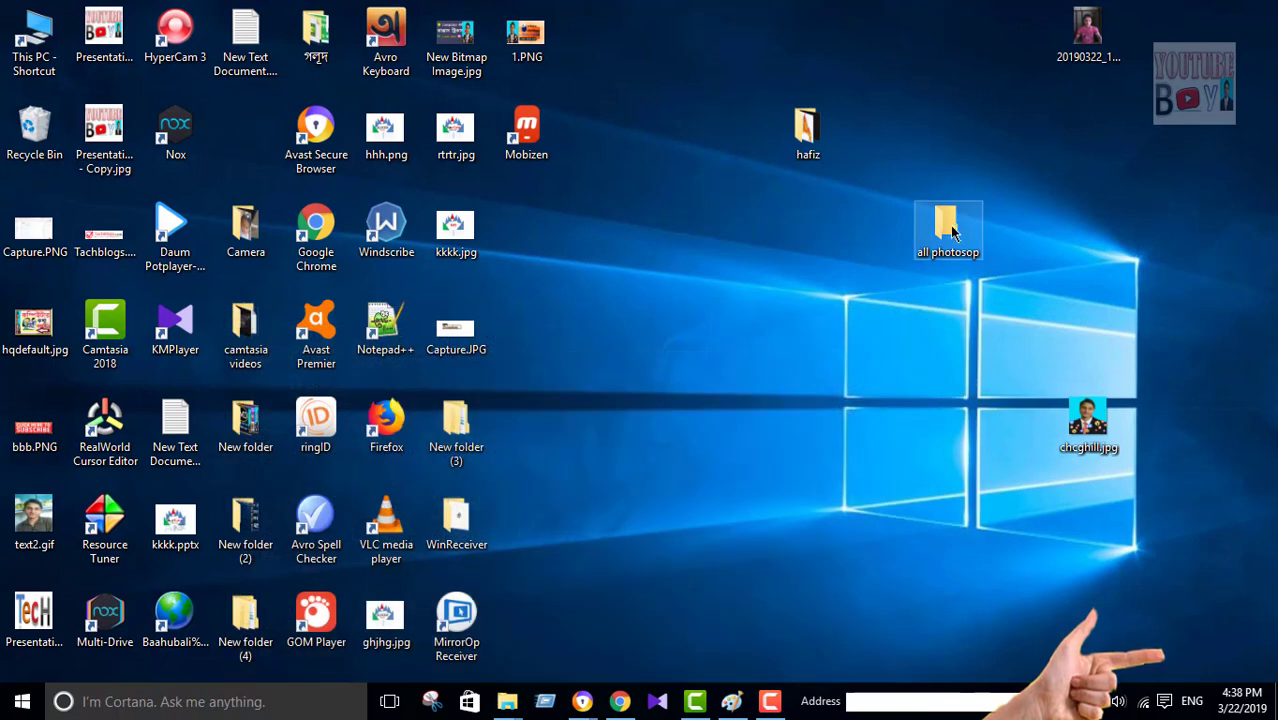
{"action": "right_click", "coordinate": [1127, 176]}
{"action": "left_click", "coordinate": [1095, 248]}
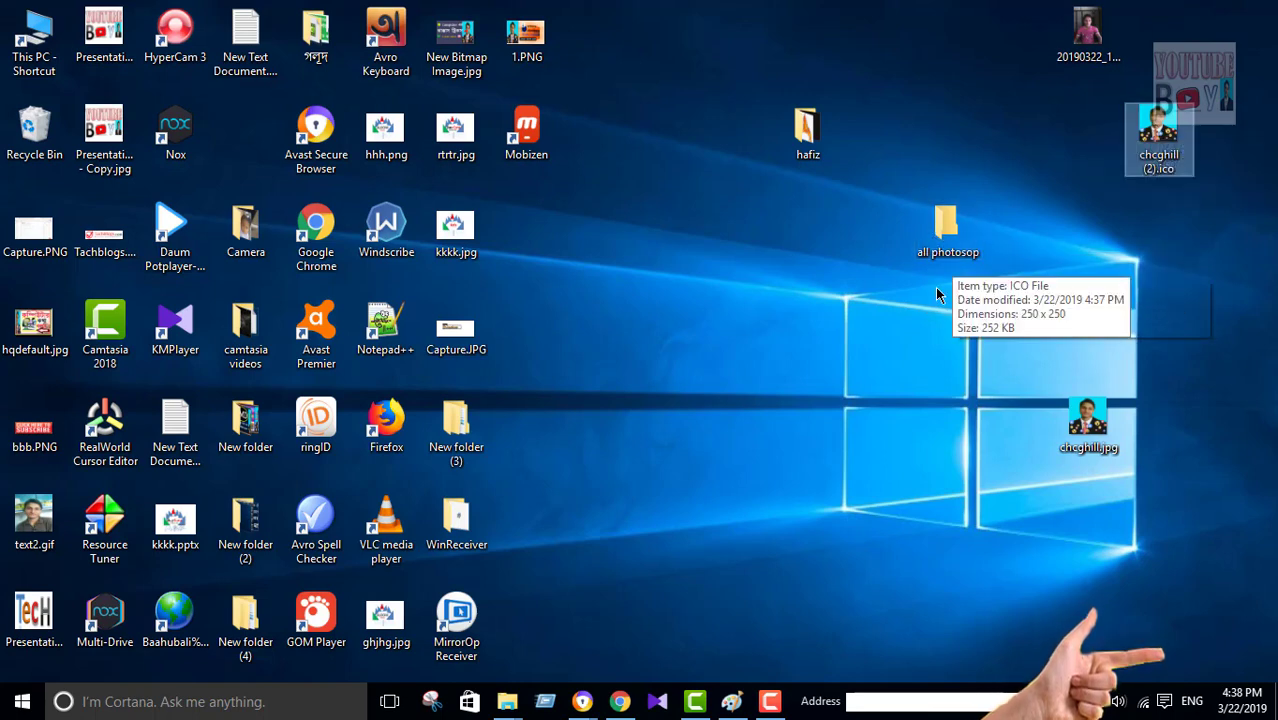
- Open the icon selection for the "all photosop" desktop folder from its customization properties
{"action": "left_click", "coordinate": [950, 226]}
{"action": "right_click", "coordinate": [950, 226]}
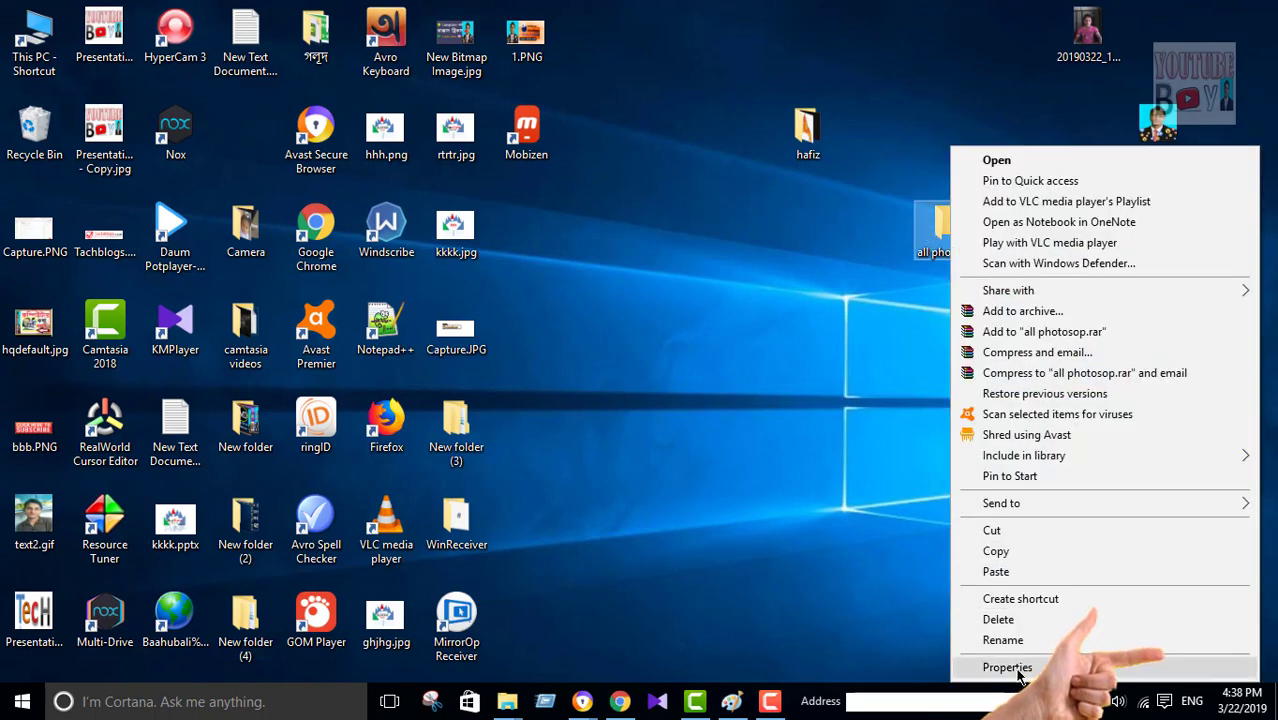
{"action": "left_click", "coordinate": [1085, 667]}
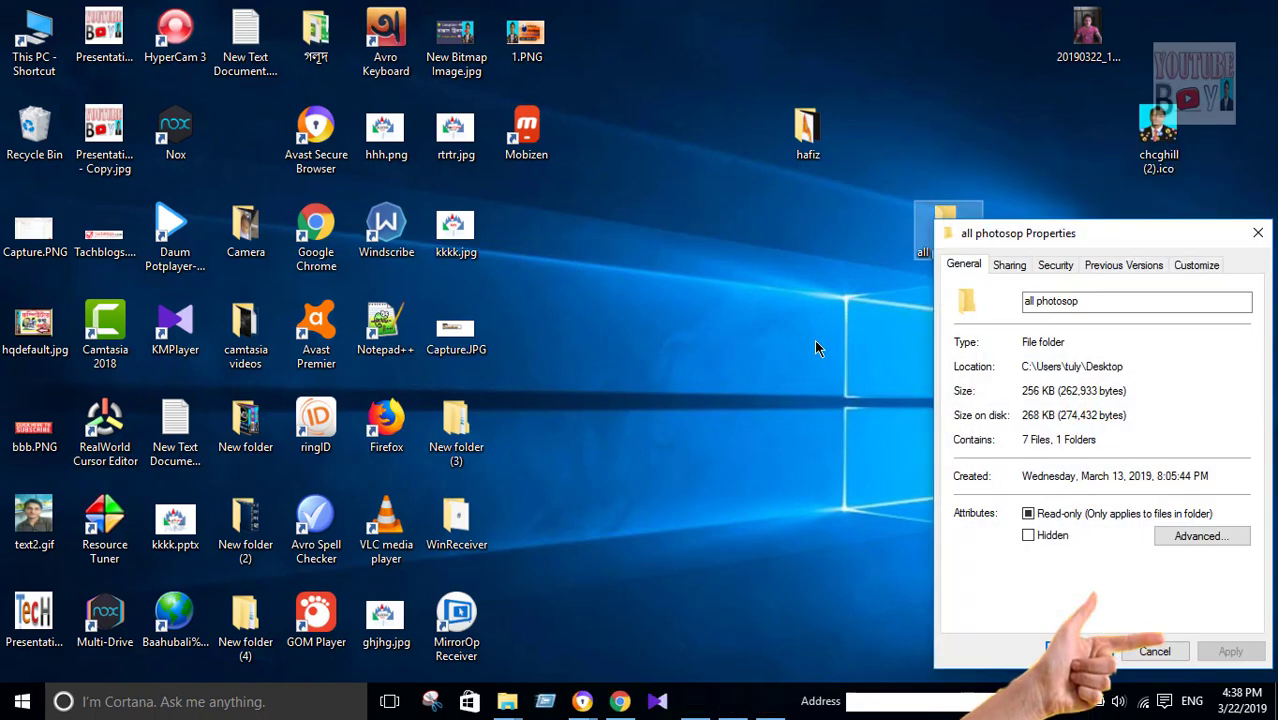
{"action": "left_click_drag", "start_coordinate": [1006, 214], "coordinate": [614, 111]}
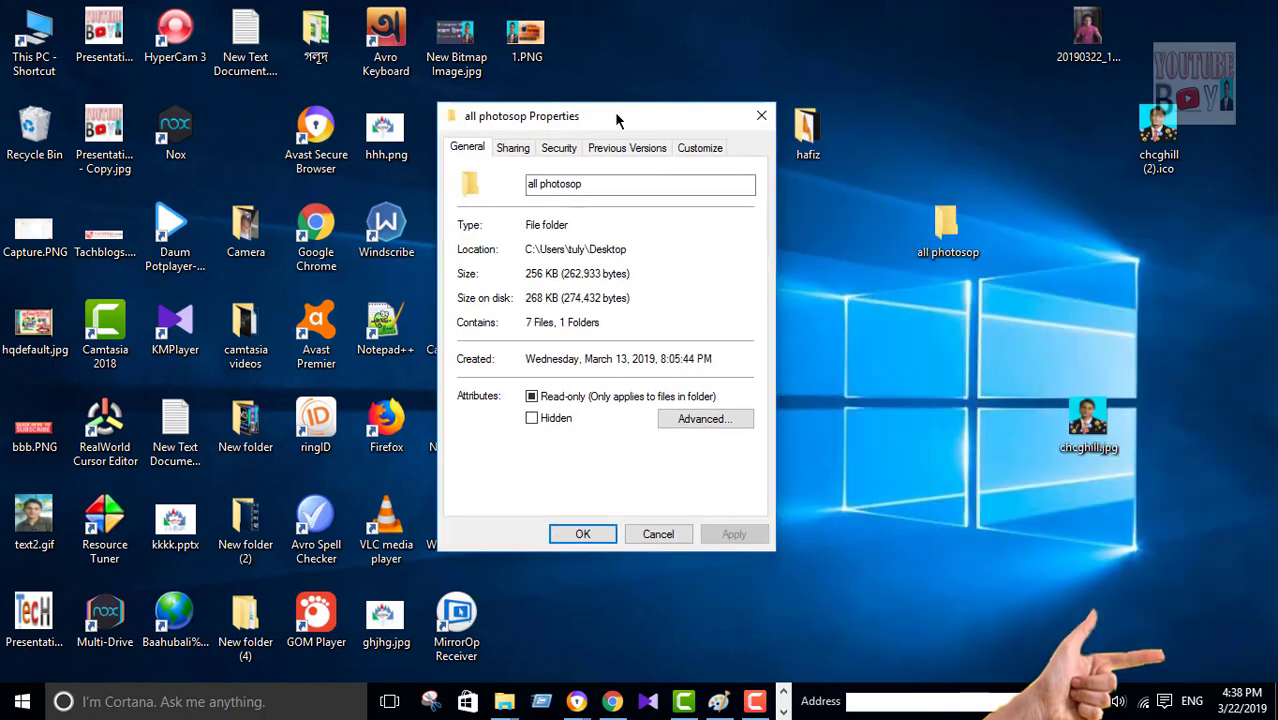
{"action": "left_click", "coordinate": [697, 148]}
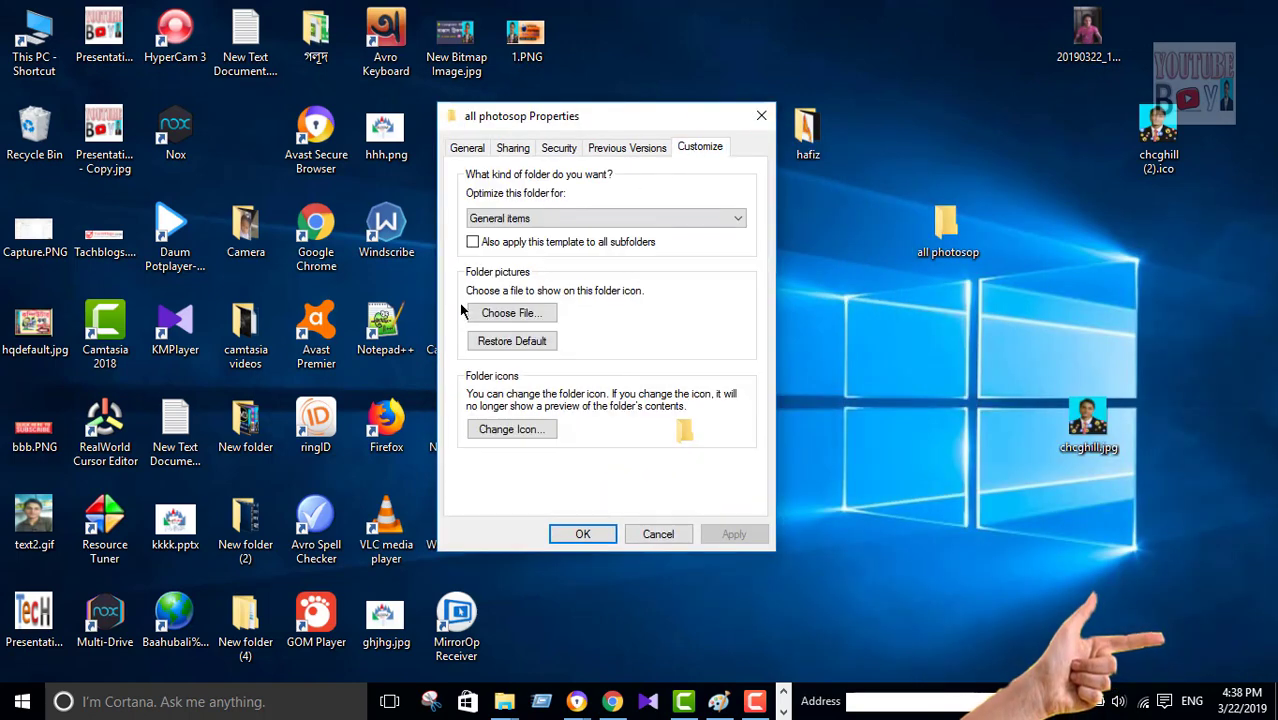
{"action": "left_click", "coordinate": [510, 430]}
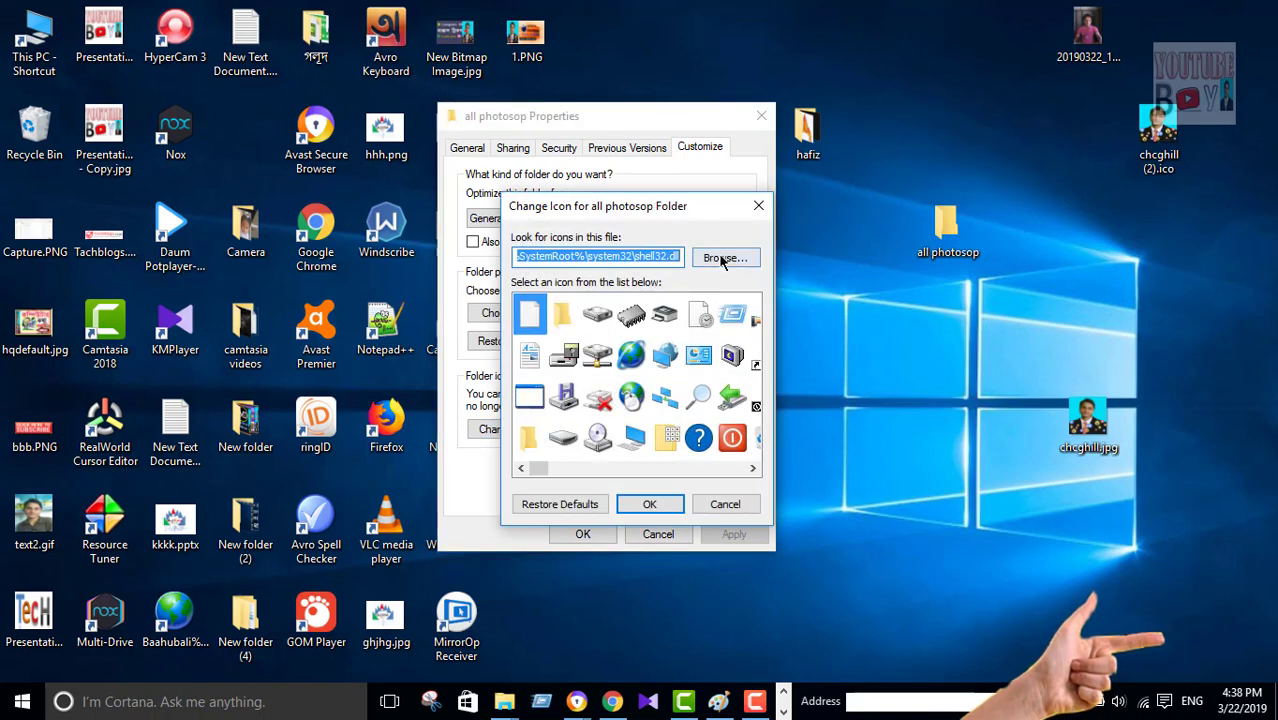
- Set chcghill (2).ico from the Desktop as the folder's icon and confirm the folder properties
{"action": "left_click", "coordinate": [725, 259]}
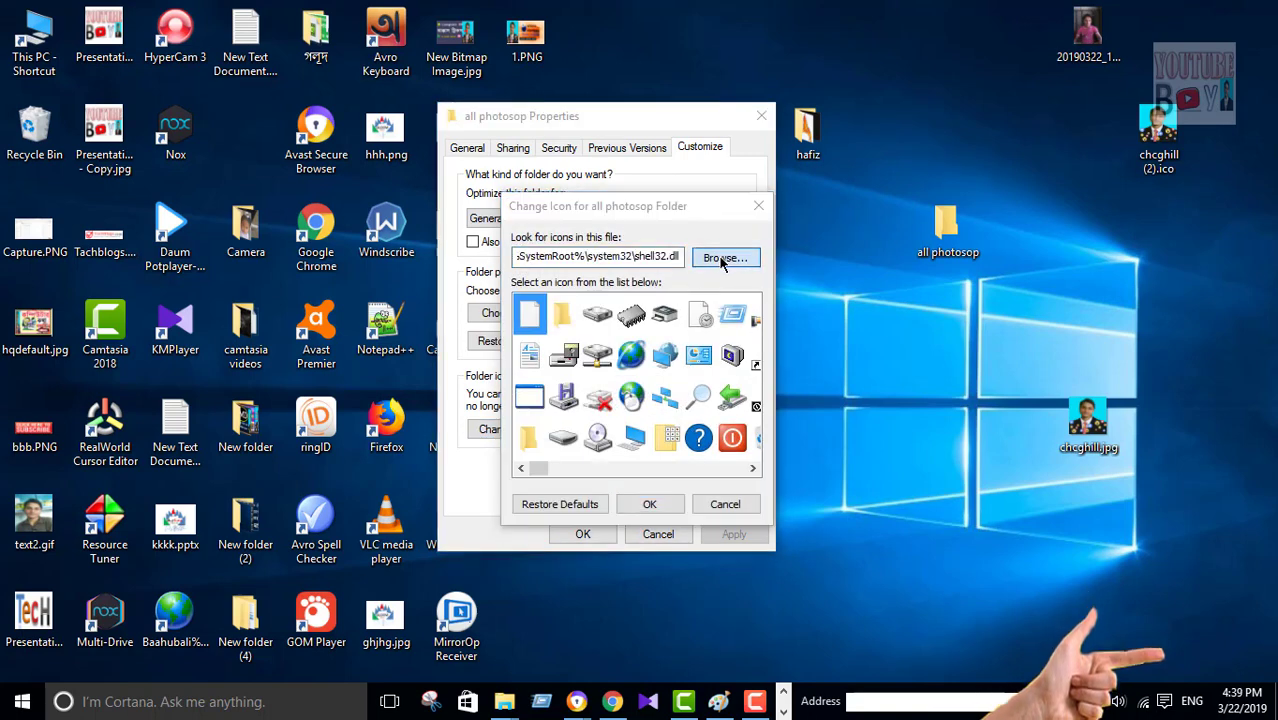
{"action": "scroll", "coordinate": [938, 408], "scroll_direction": "down", "scroll_amount": 1}
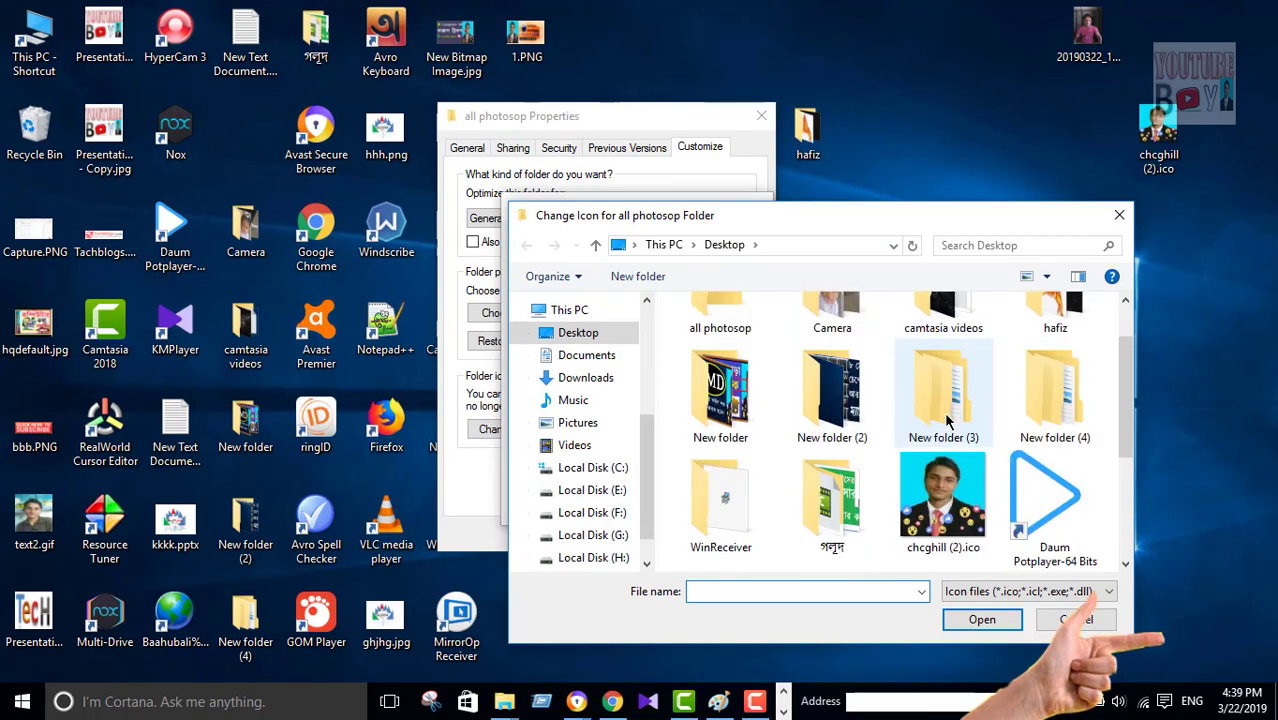
{"action": "left_click", "coordinate": [947, 505]}
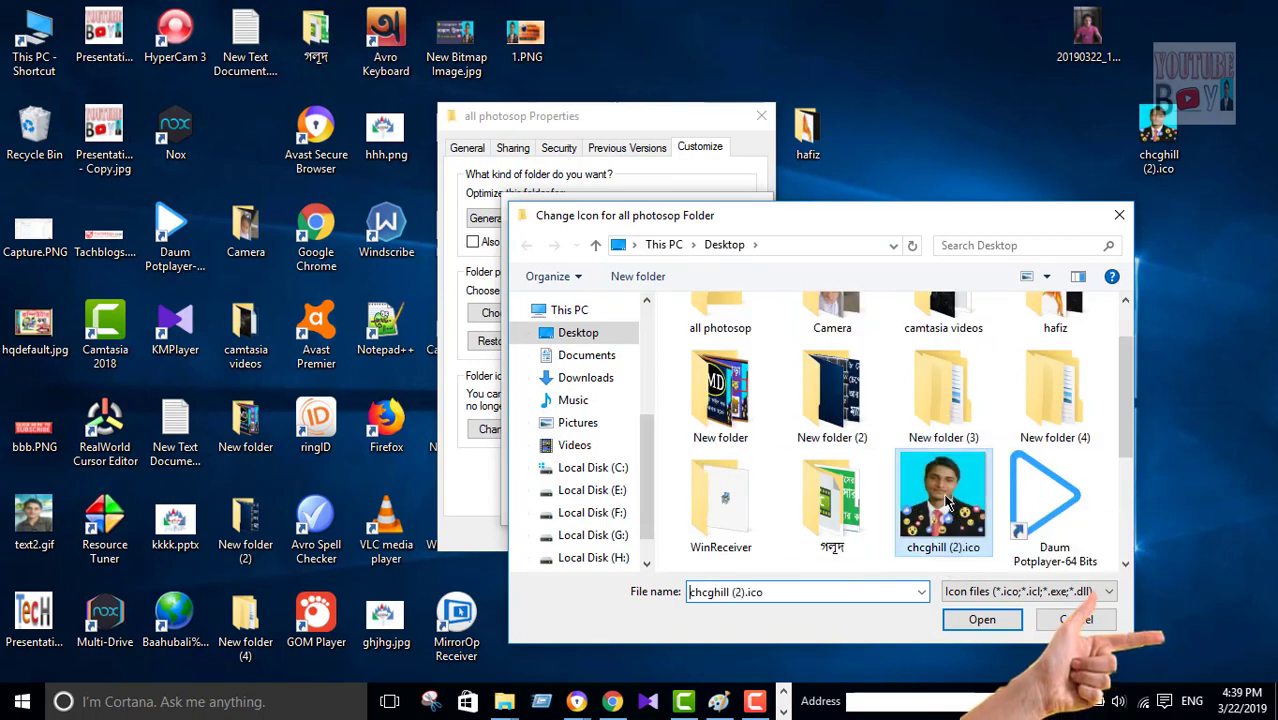
{"action": "left_click", "coordinate": [982, 619]}
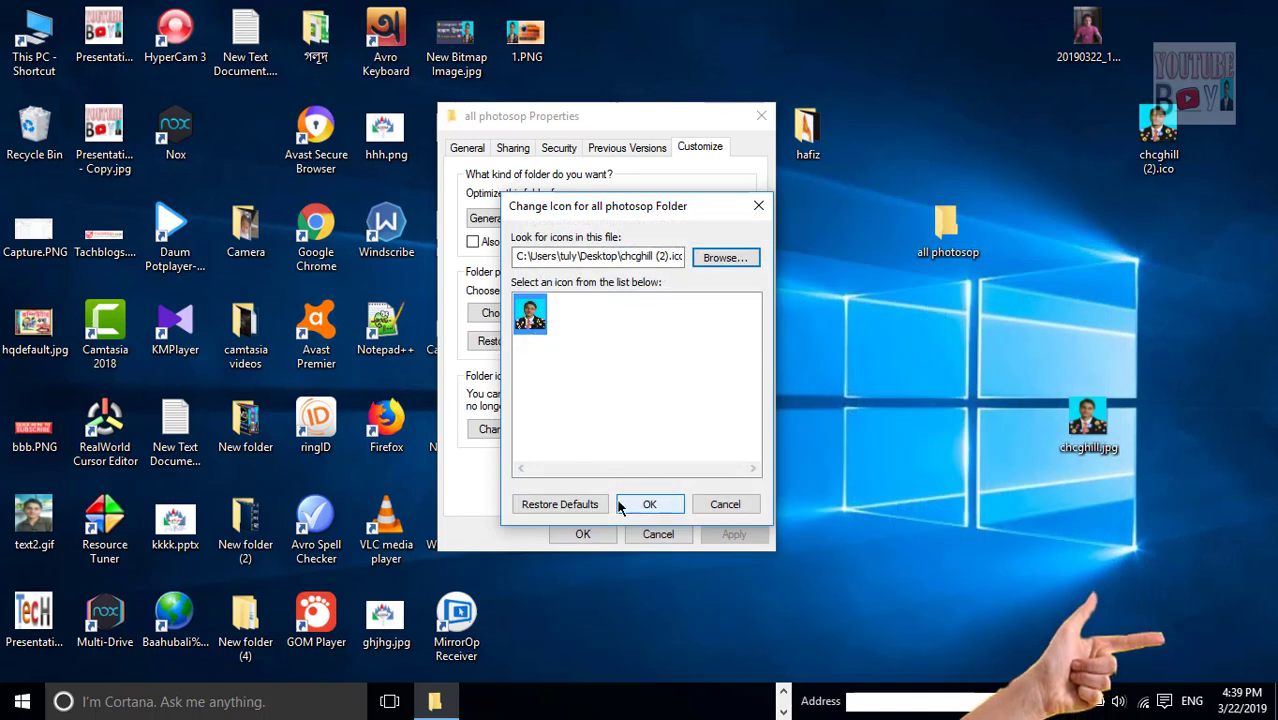
{"action": "left_click", "coordinate": [650, 505]}
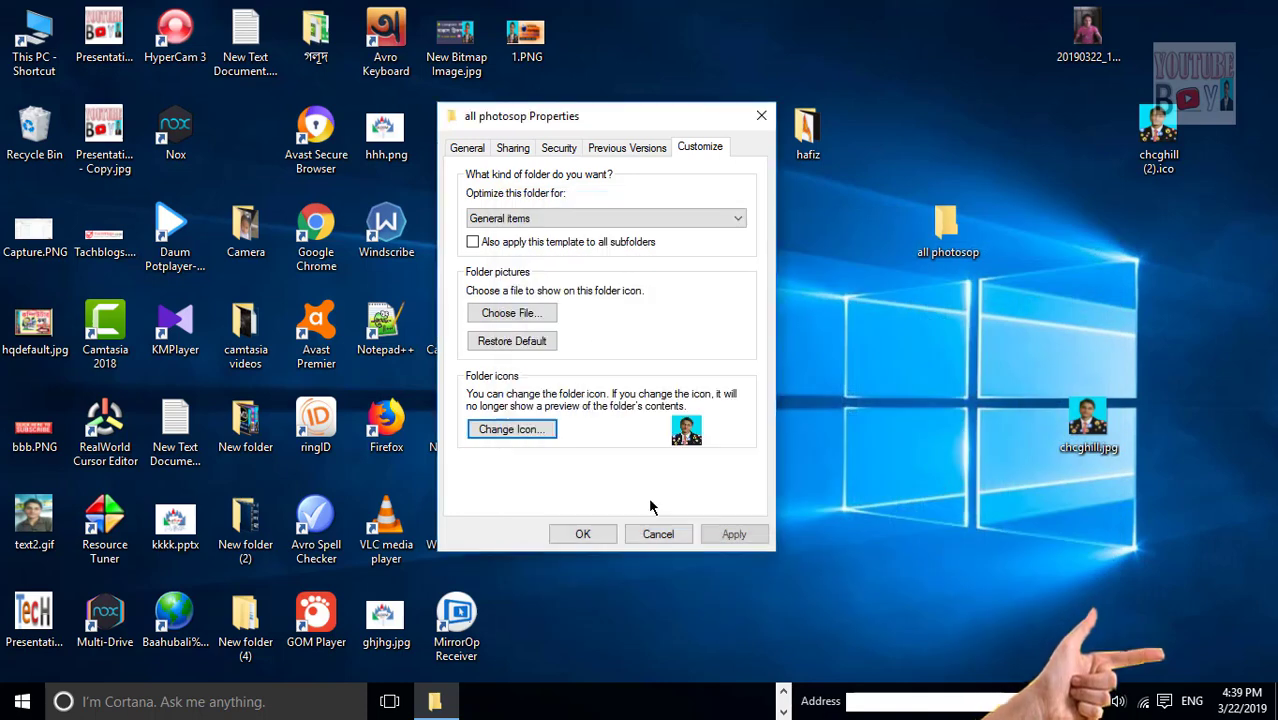
{"action": "left_click", "coordinate": [572, 535]}
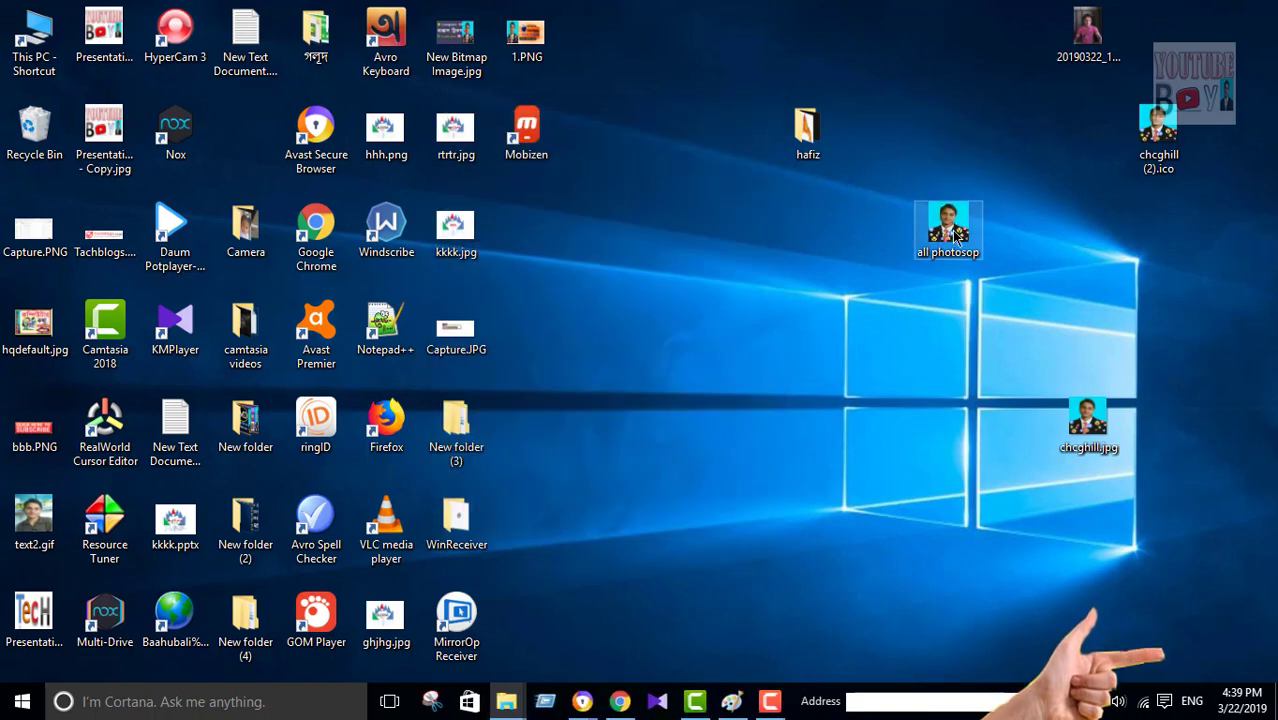